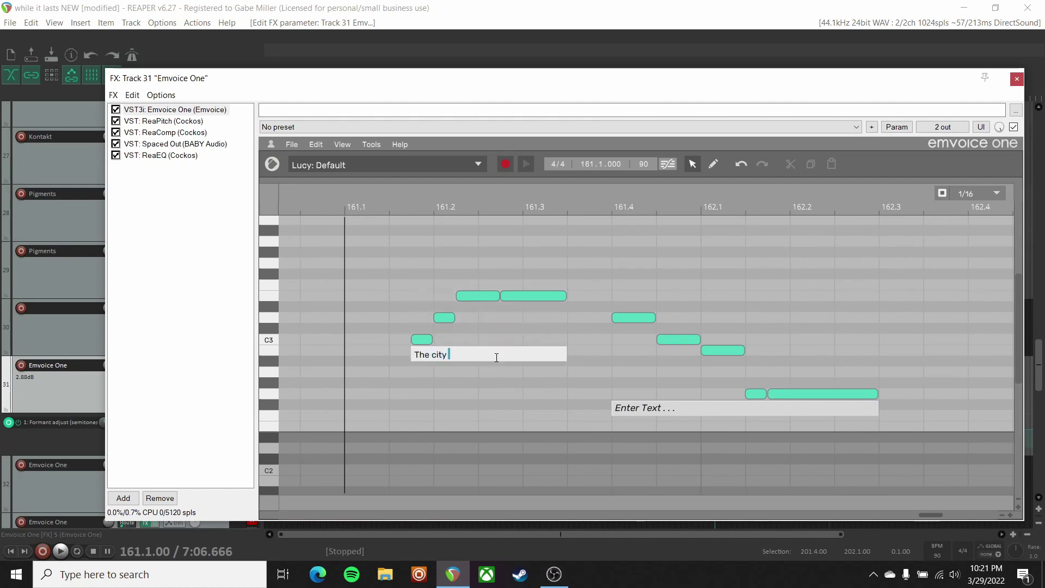
- Enter the 'shimmer' lyric, then begin the next phrase's lyric 'I ta…' in Emvoice
left_click(695, 406)
type("shimmer from afar")
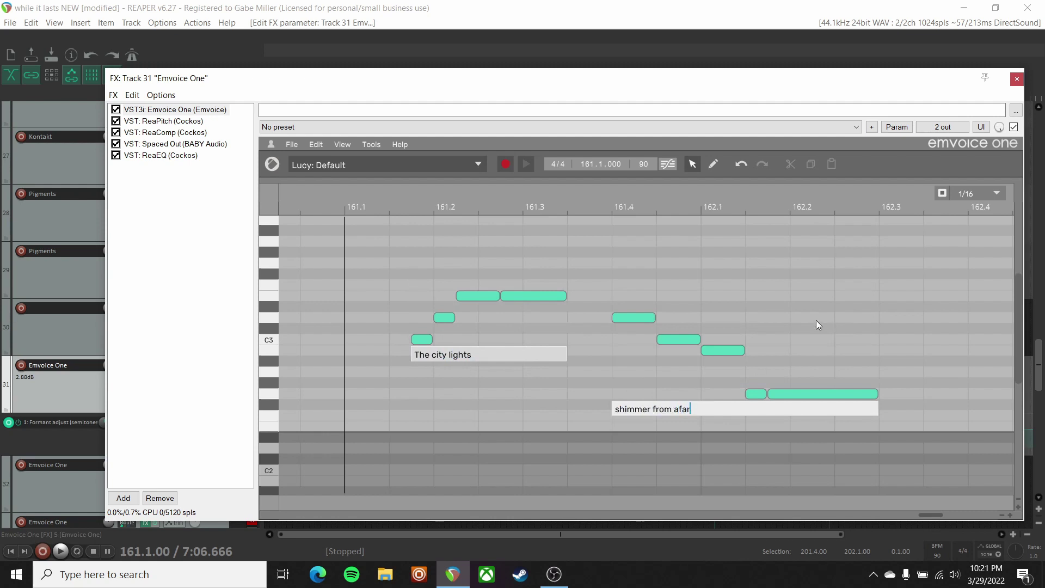
scroll(821, 317, "right", 5)
left_click(808, 406)
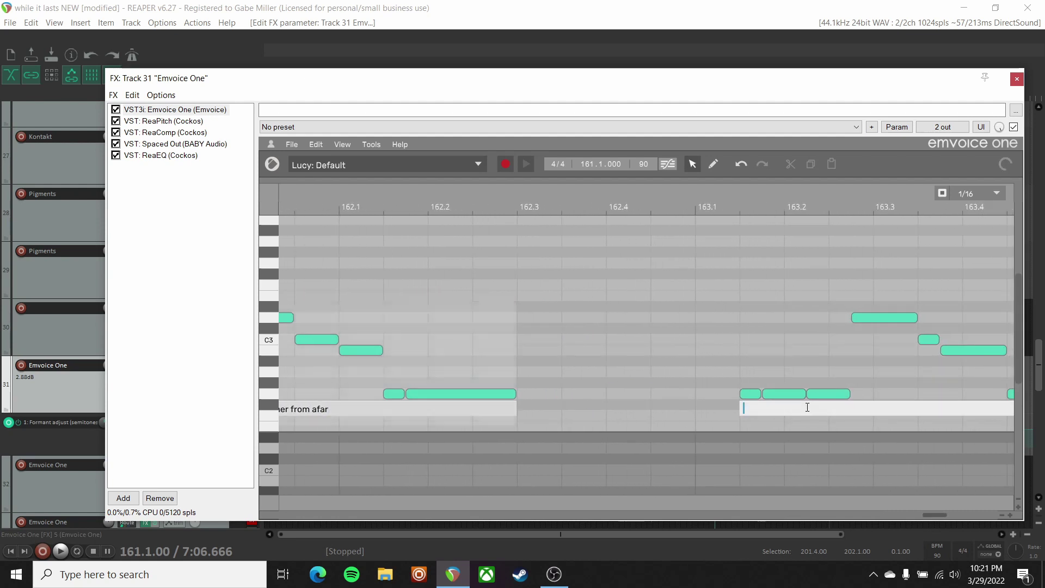
type("I ta")
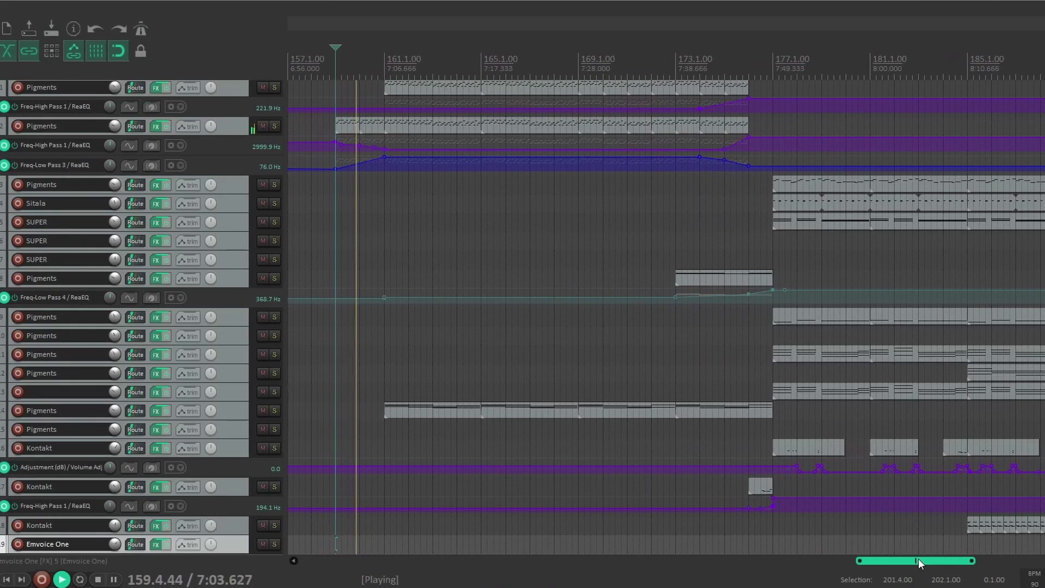
left_click_drag(919, 559, 923, 558)
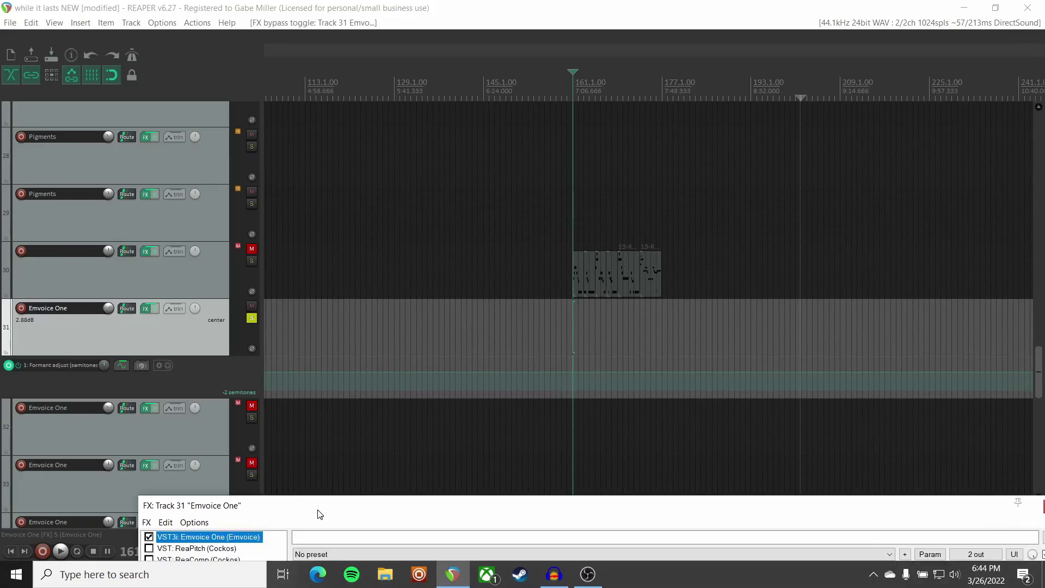
- Move the Track 31 Emvoice One window up to the top of the screen
left_click_drag(317, 513, 222, 70)
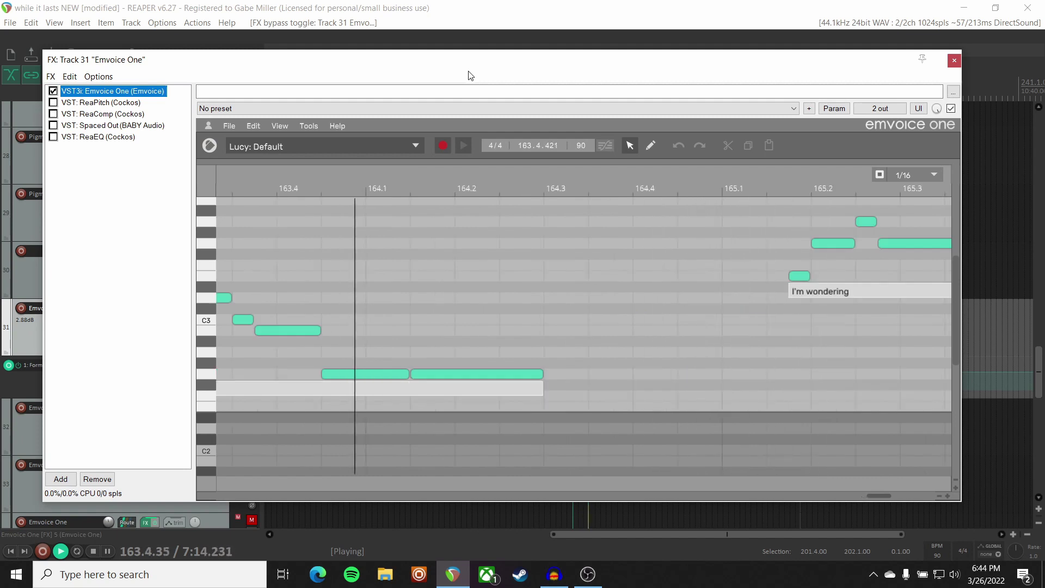
key("space")
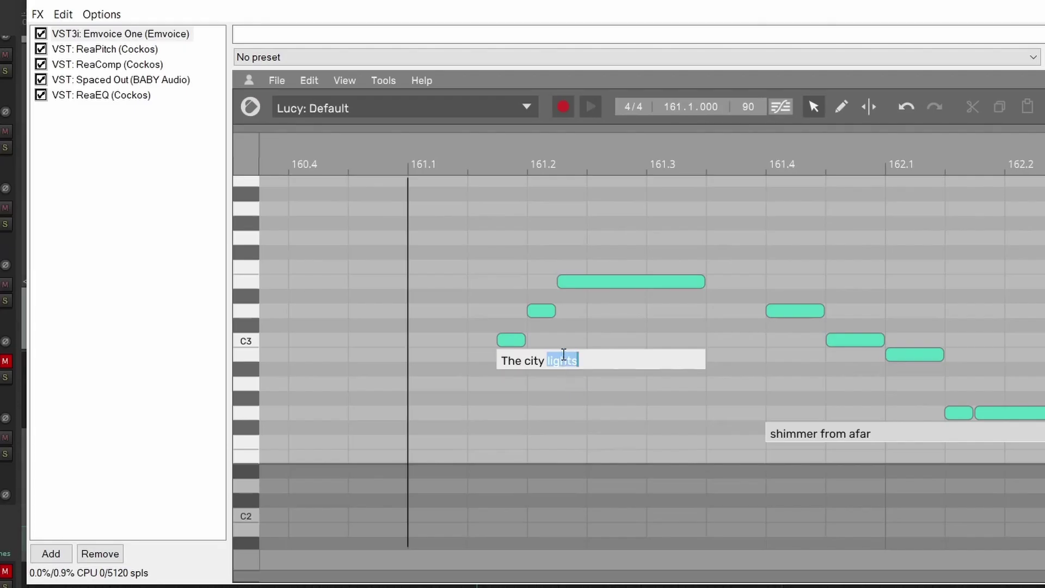
right_click(563, 355)
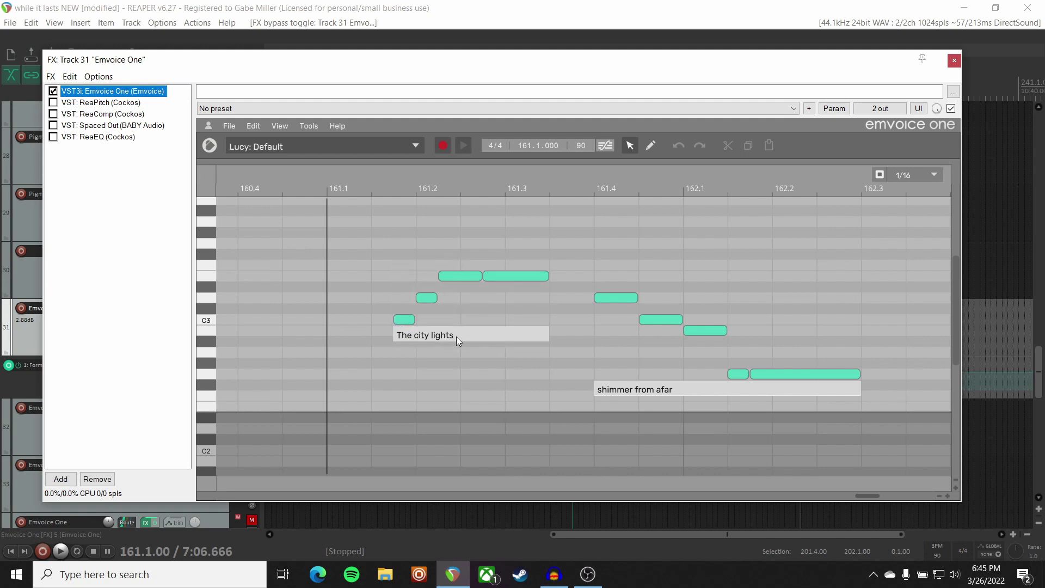
- Raise the first three notes of 'The city lights', auditioning the phrase between edits
key("space")
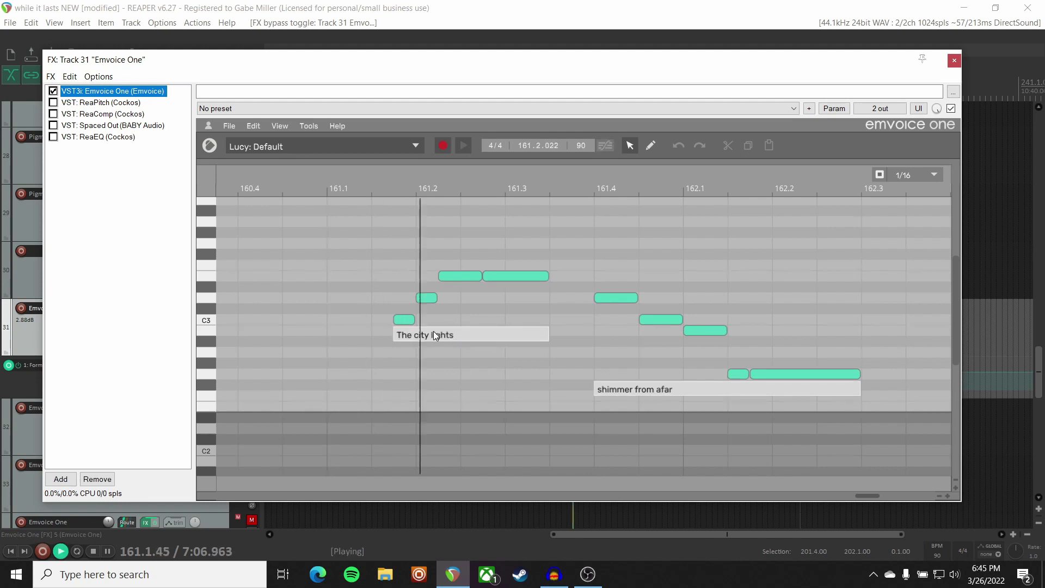
key("space")
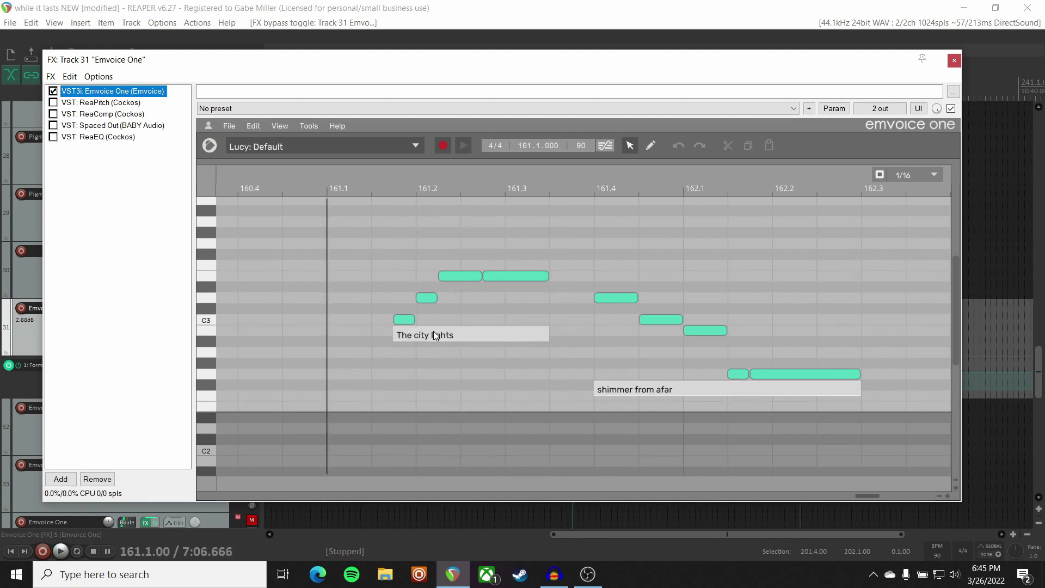
left_click_drag(402, 315, 400, 282)
key("space")
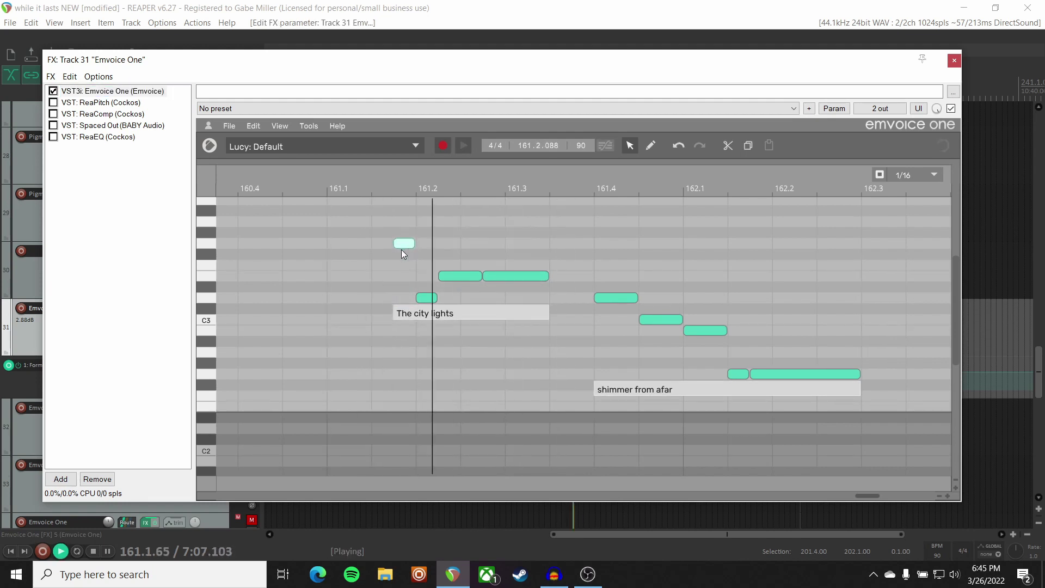
key("space")
left_click_drag(426, 298, 427, 222)
left_click(460, 276)
left_click_drag(460, 276, 458, 244)
key("space")
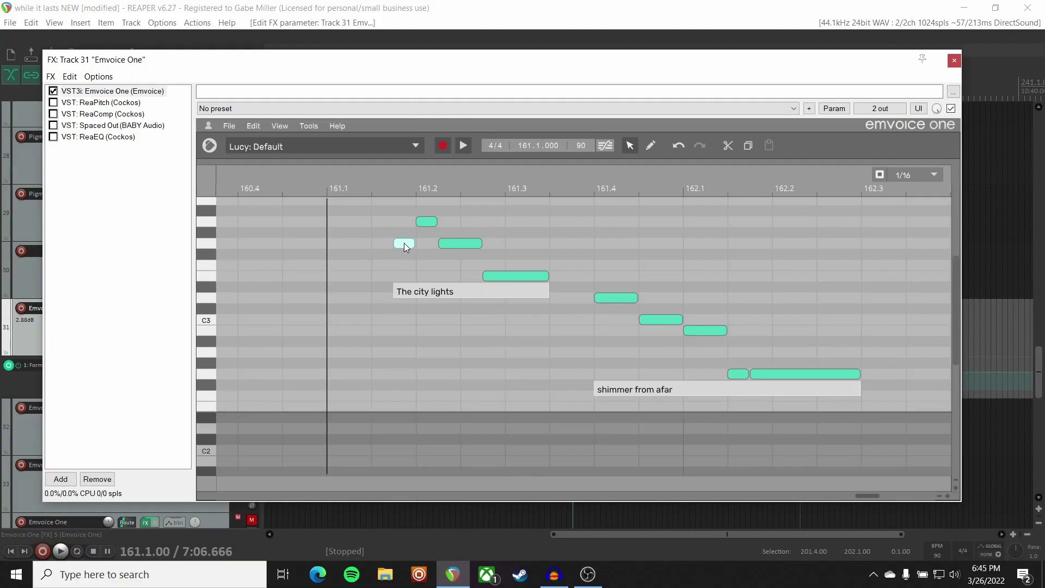
- Lower the first, top and neighbouring raised notes so the phrase climbs from C3
left_click_drag(404, 242, 403, 308)
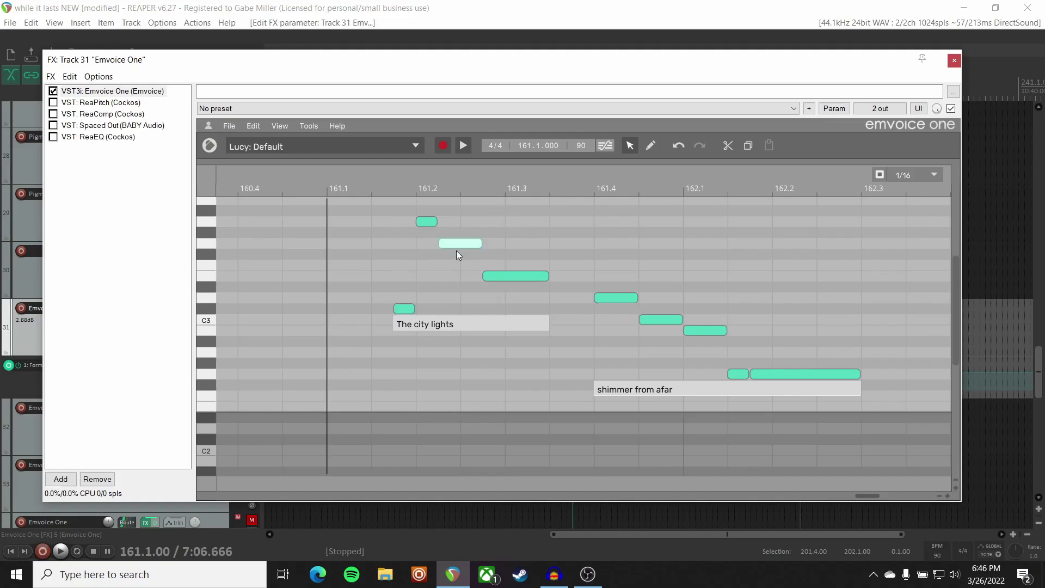
left_click_drag(456, 251, 455, 273)
left_click(425, 221)
left_click_drag(423, 221, 423, 240)
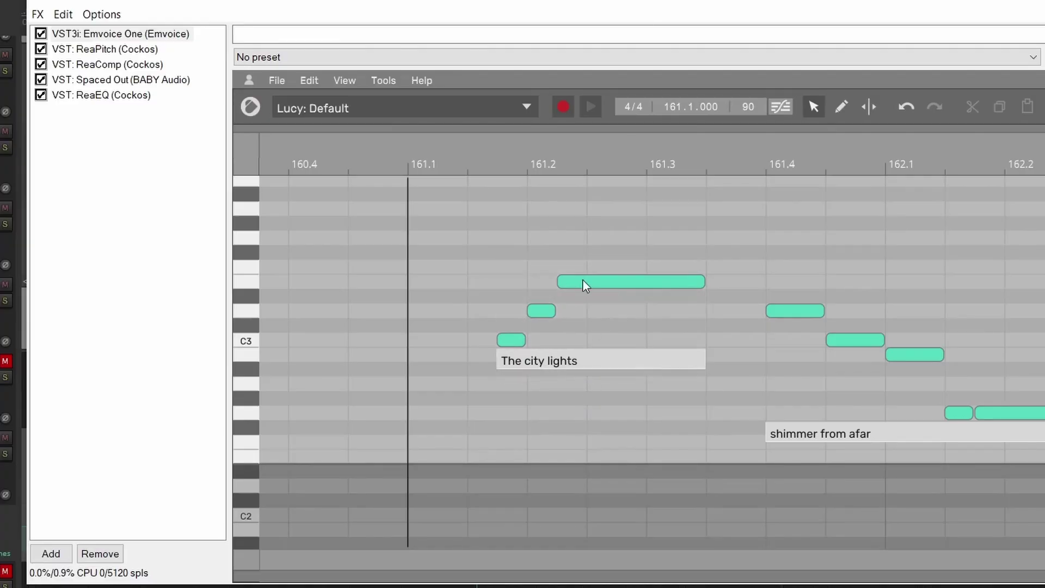
- Try splitting the long top note, then undo the split and deselect the notes
scroll(462, 241, "right", 3)
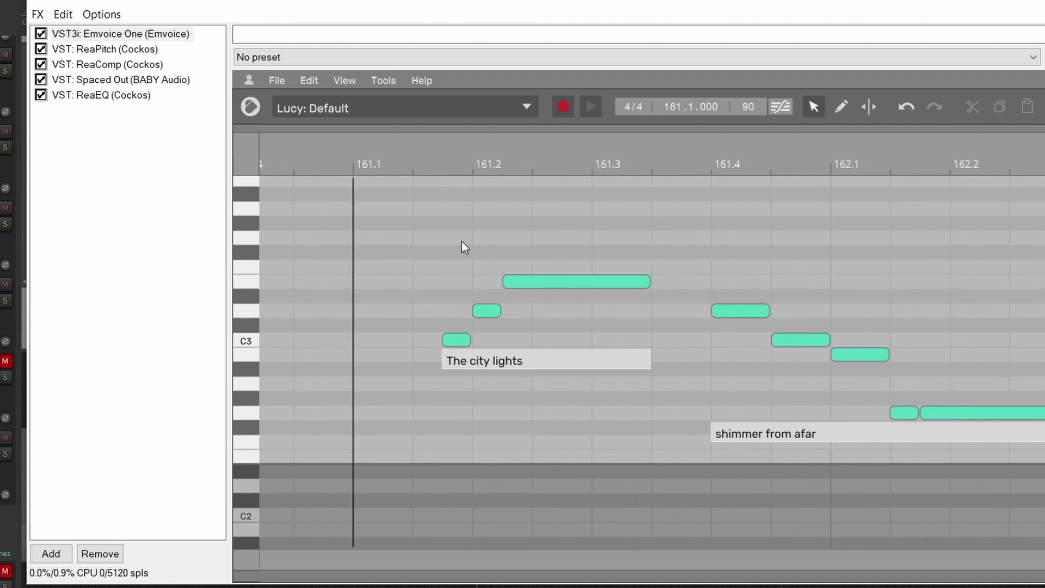
left_click(590, 281)
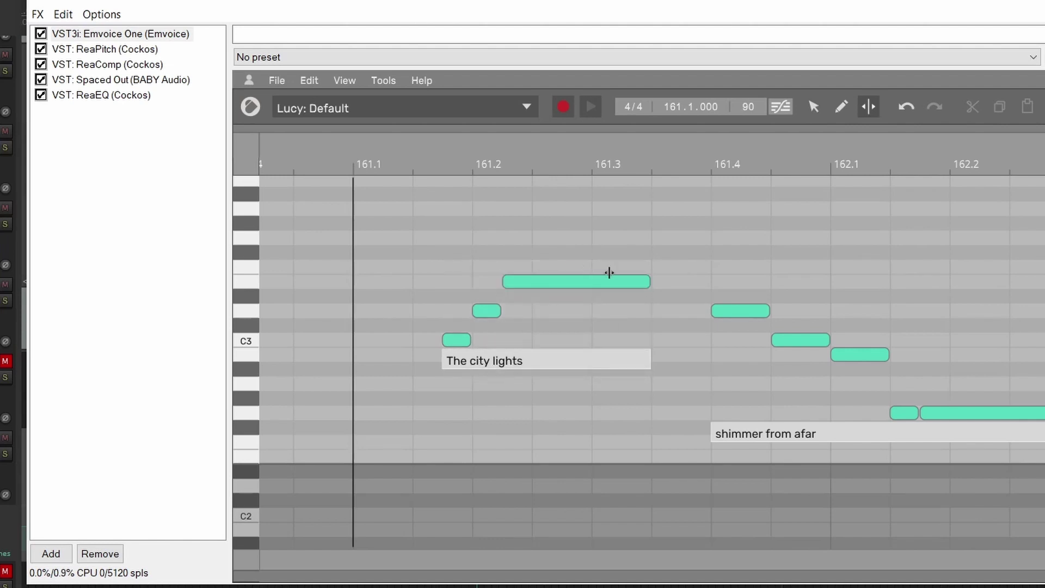
key("ctrl+z")
left_click(817, 107)
left_click(425, 427)
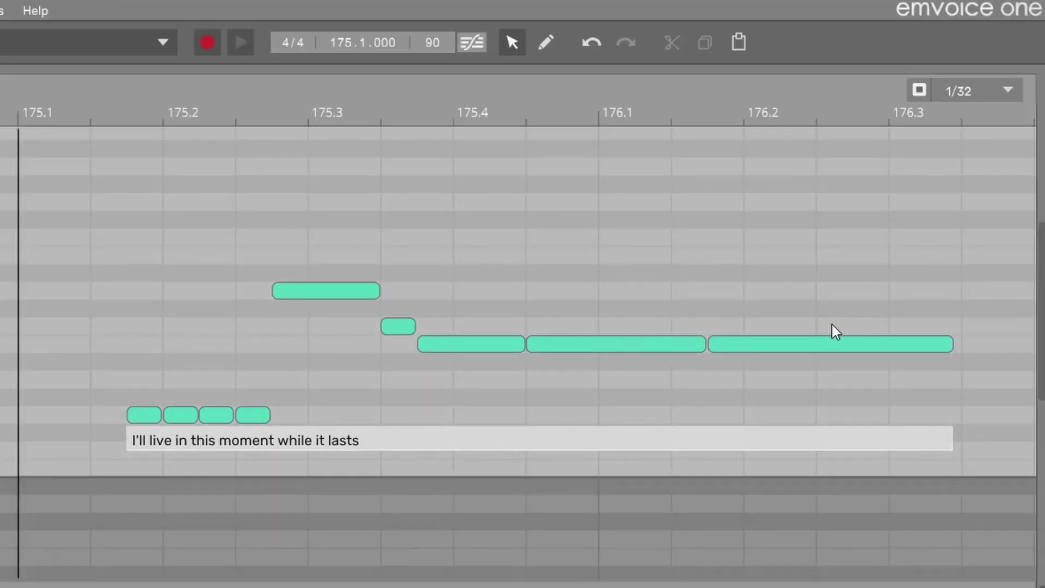
- Lift a slice of the long note near bar 176.3 up a semitone and play it back
left_click_drag(832, 324, 964, 324)
key("space")
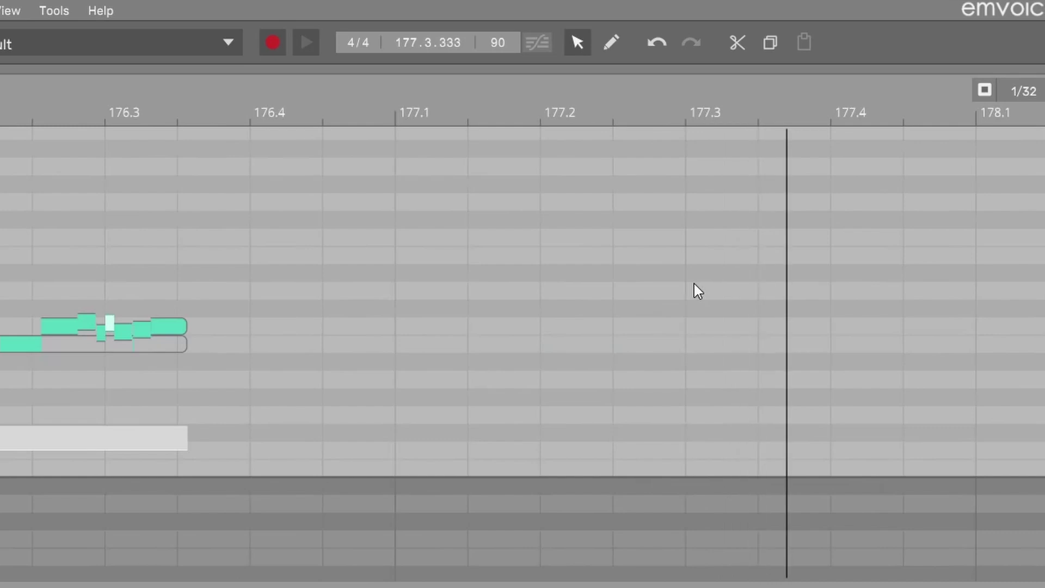
key("space")
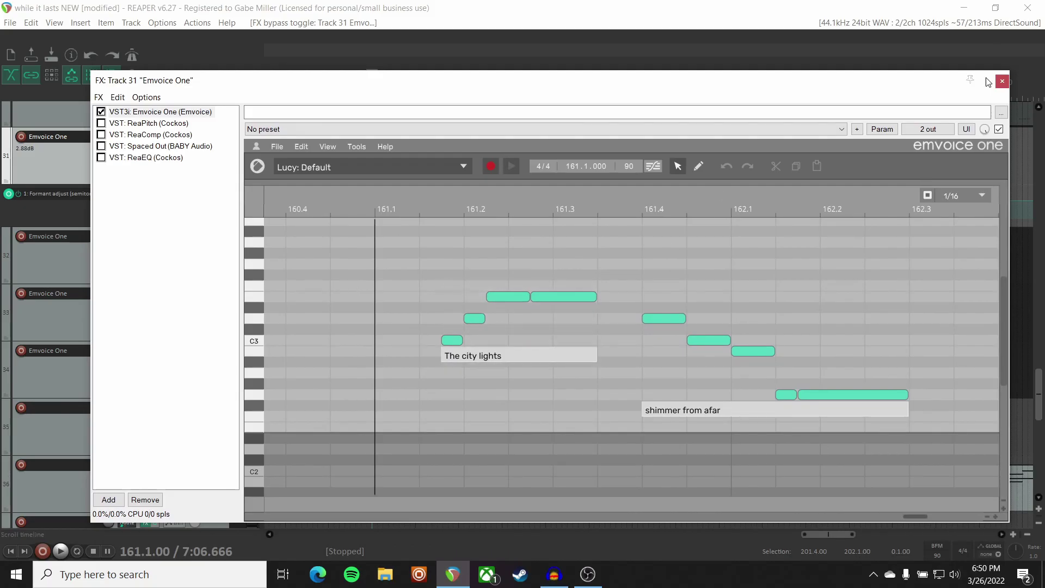
- Close Track 31's FX window, audition track 32 solo, then mute it
left_click(1000, 82)
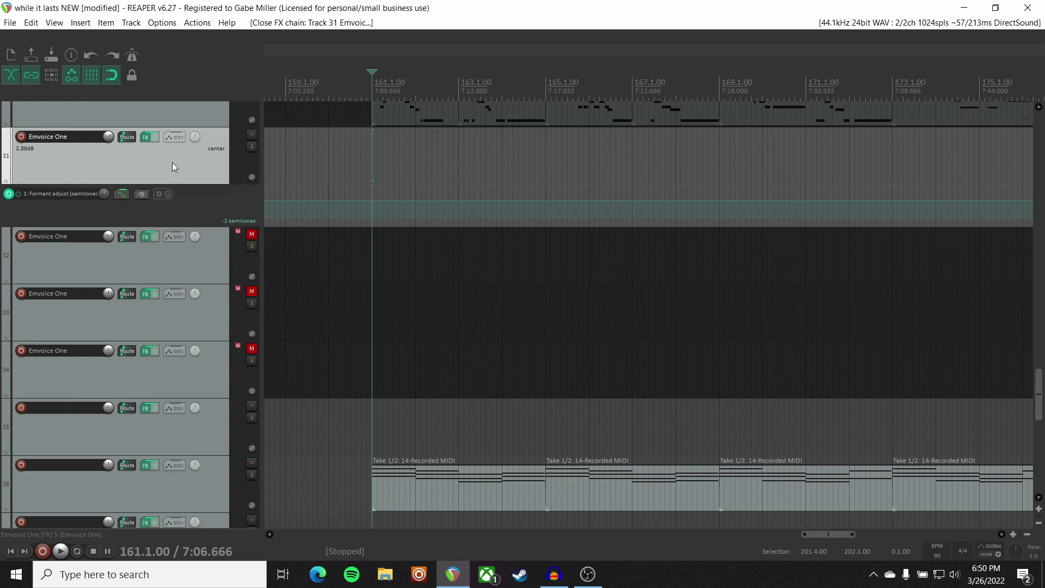
left_click(252, 246)
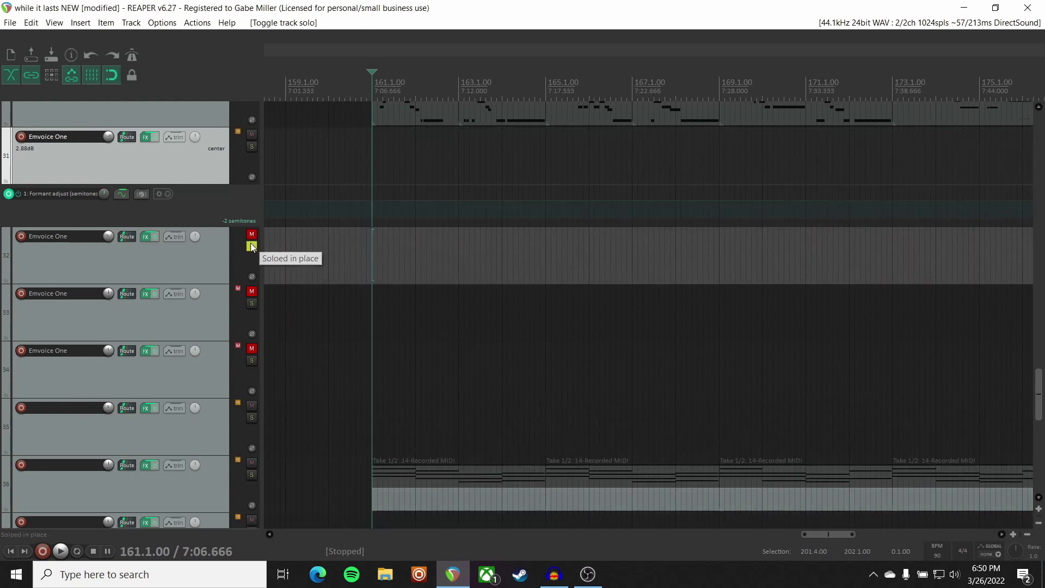
left_click(164, 263)
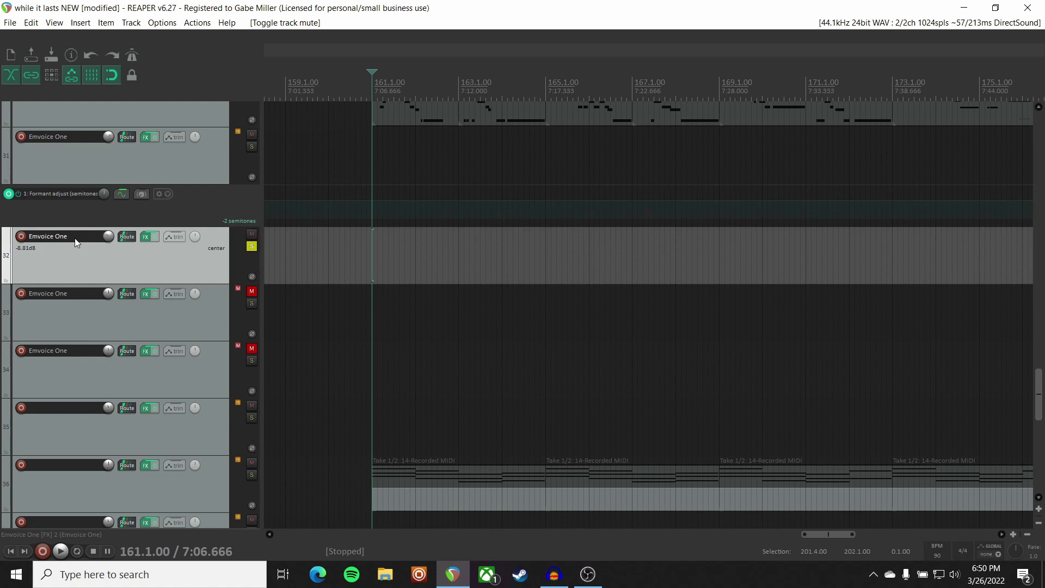
left_click(252, 246)
left_click(252, 234)
- Solo track 33 and show the Emvoice One editor in its FX chain
left_click(251, 303)
left_click(112, 309)
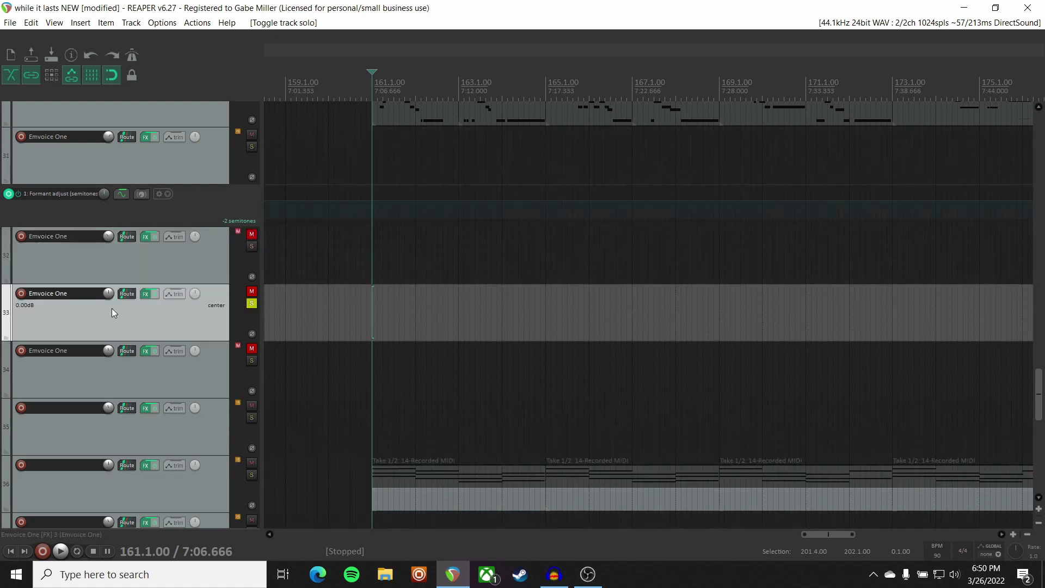
left_click(146, 294)
left_click(149, 116)
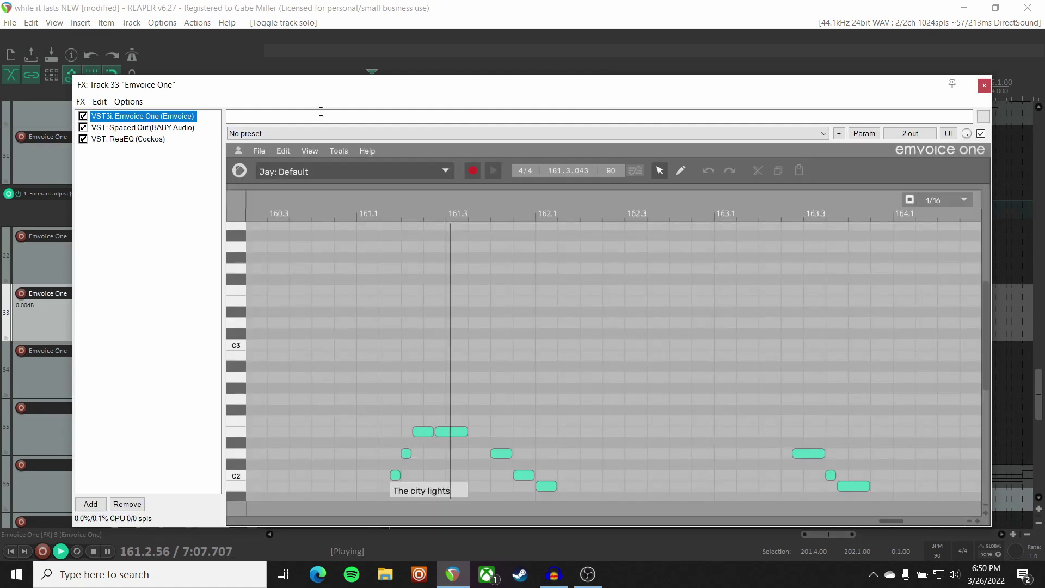
- Switch track 33's Emvoice voice to Thomas Default and audition it
left_click_drag(445, 86, 435, 63)
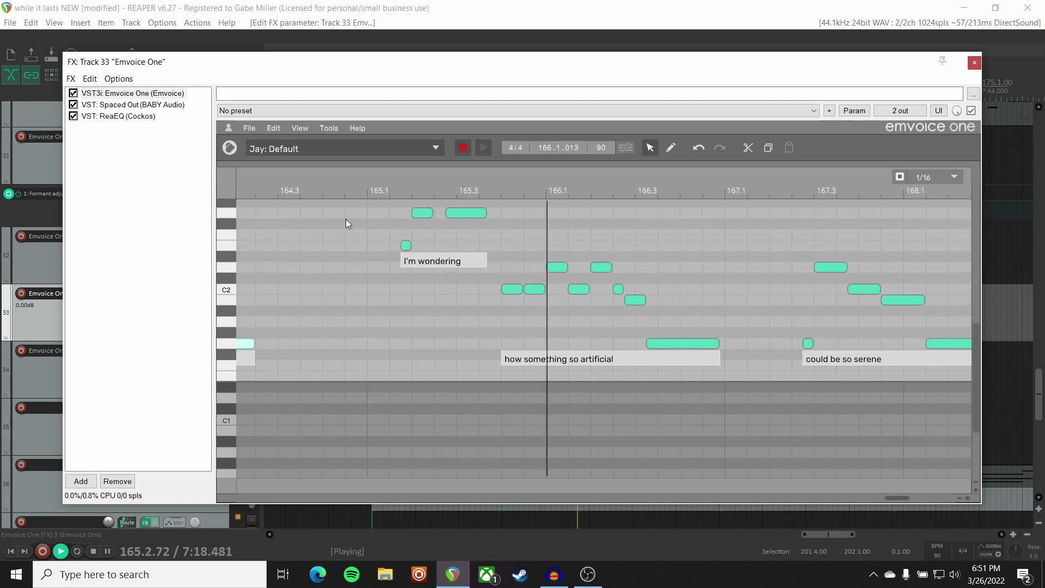
key("space")
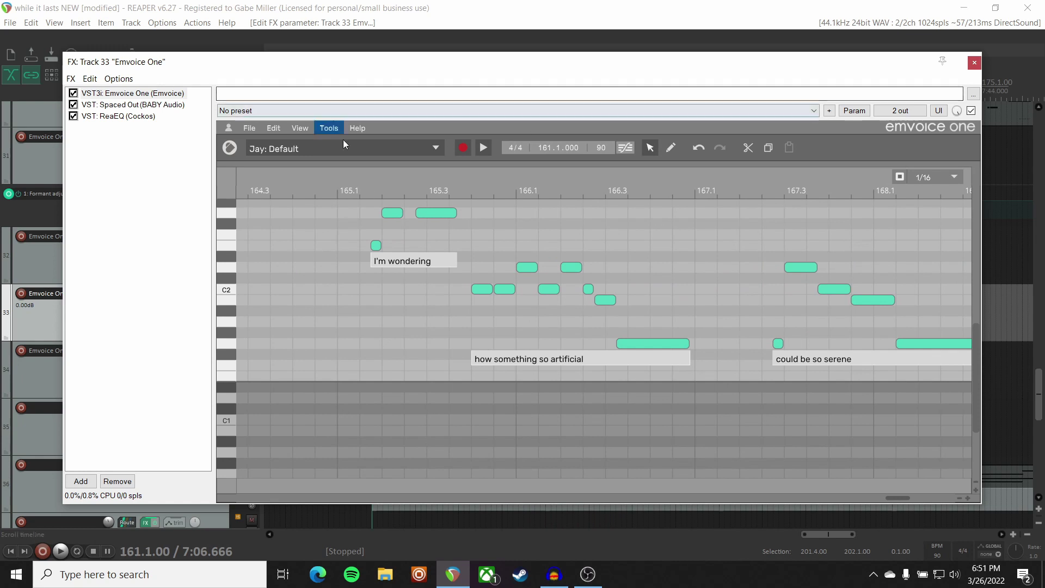
left_click(357, 149)
mouse_move(338, 200)
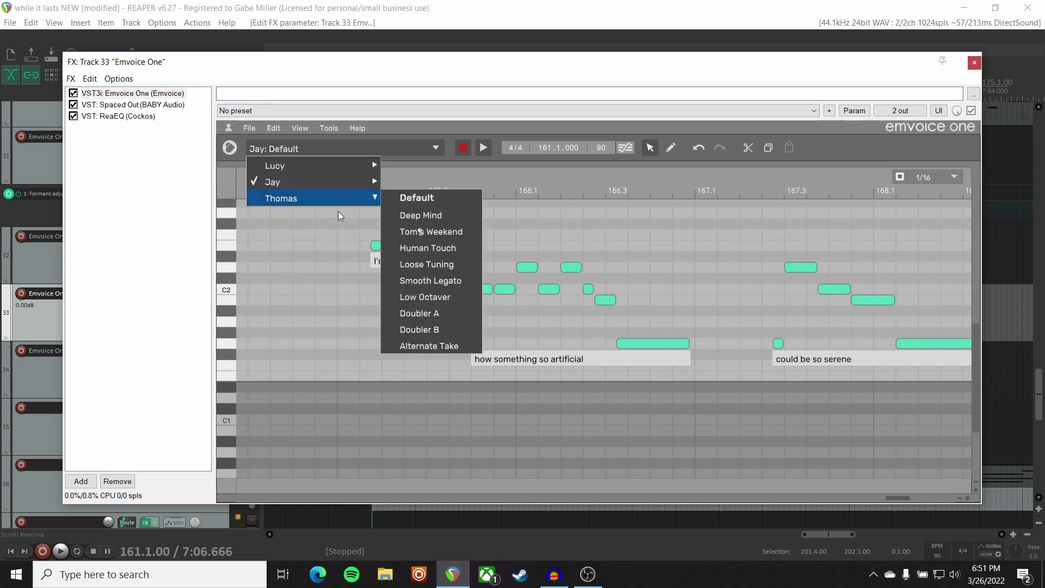
left_click(420, 198)
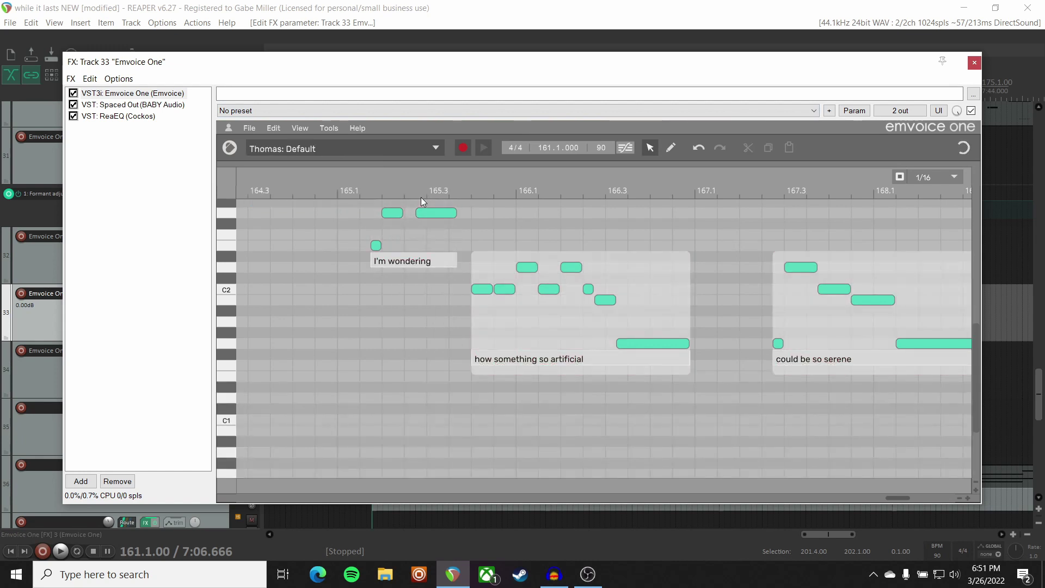
scroll(368, 271, "left", 3)
key("space")
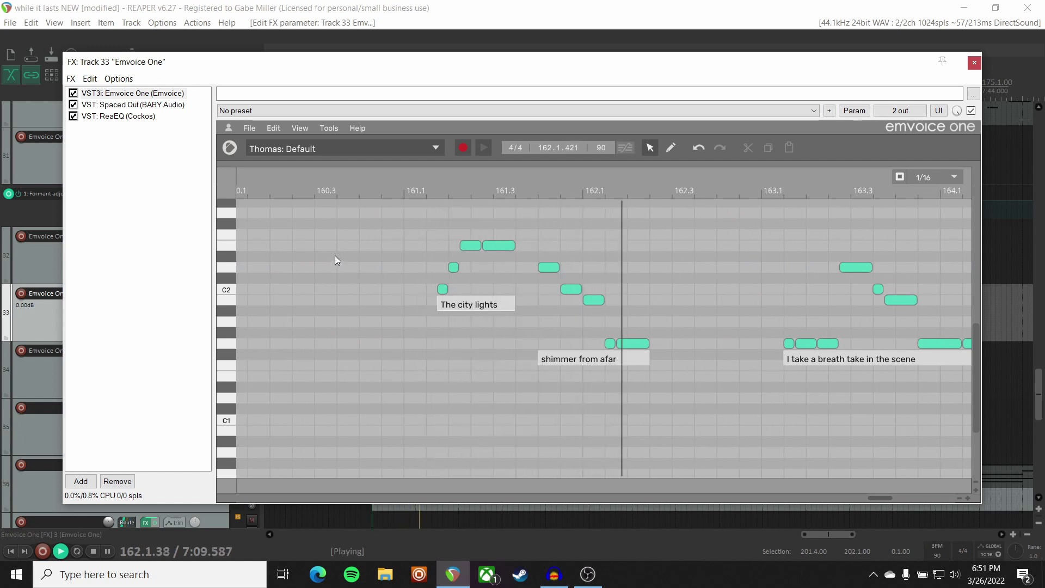
key("space")
key("Escape")
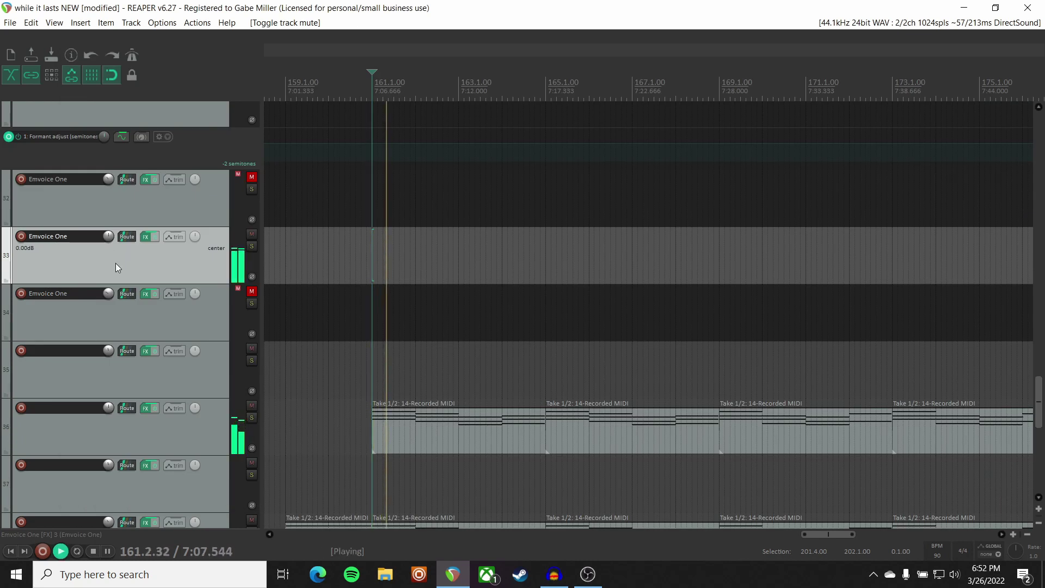
- Lower track 33's ReaEQ high-pass cutoff to about 231 Hz and close the chain
left_click(145, 236)
left_click(123, 104)
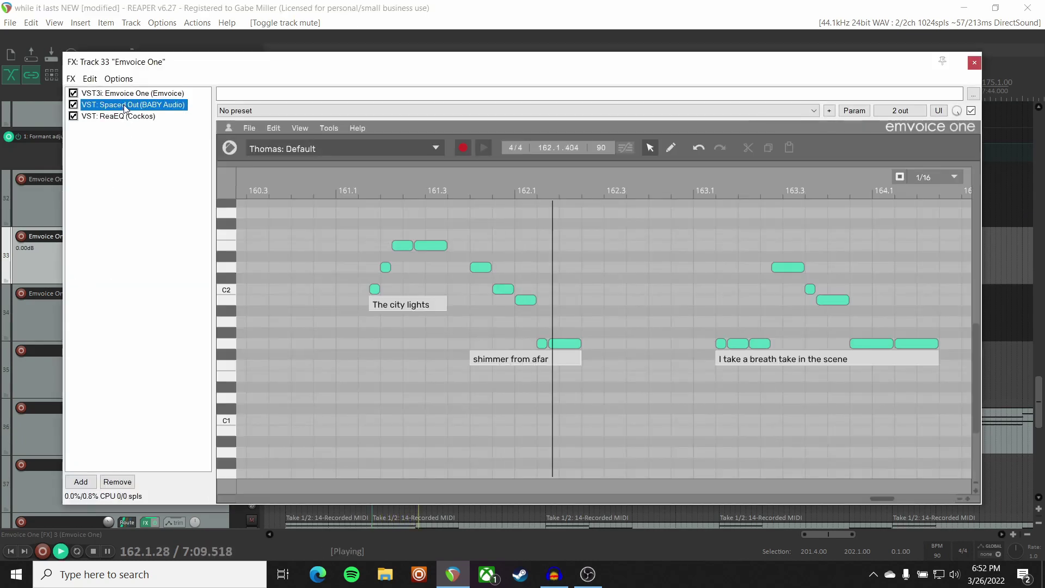
left_click(118, 116)
left_click_drag(341, 192, 311, 195)
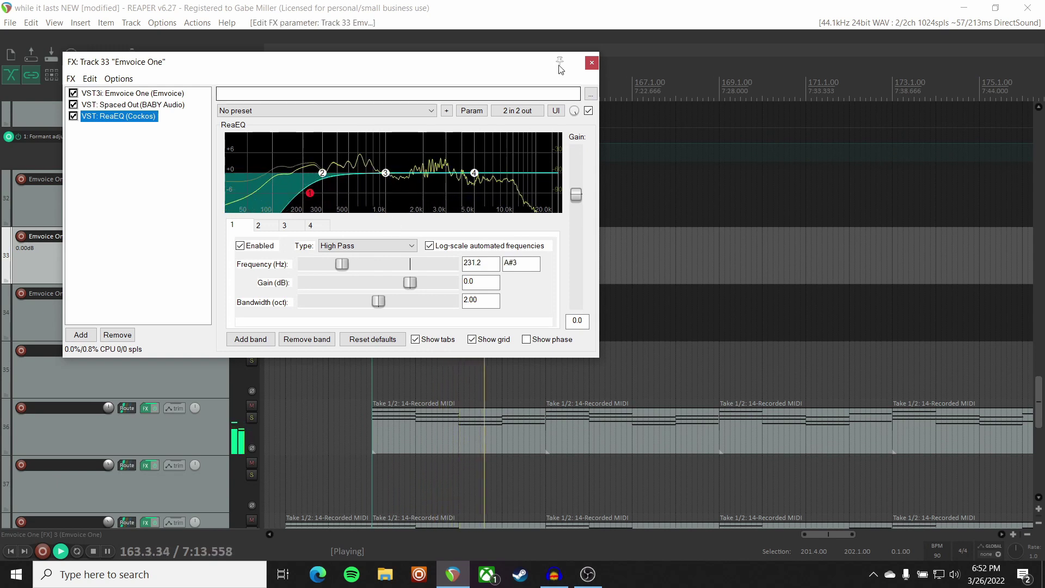
left_click(592, 62)
scroll(447, 227, "down", 2)
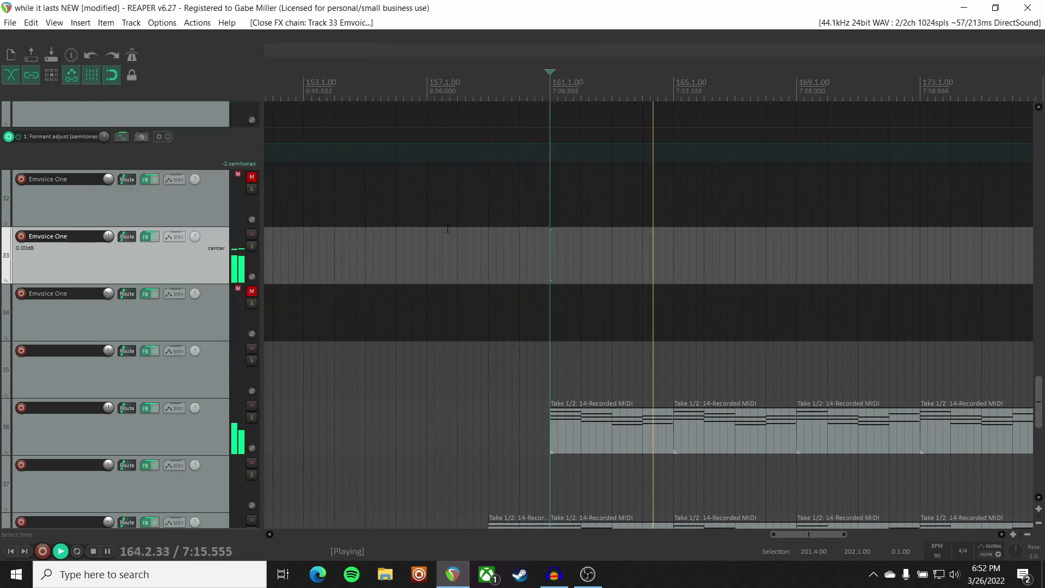
- Set track 34's volume to +4.10 dB, stopping playback before and after
scroll(448, 227, "right", 3)
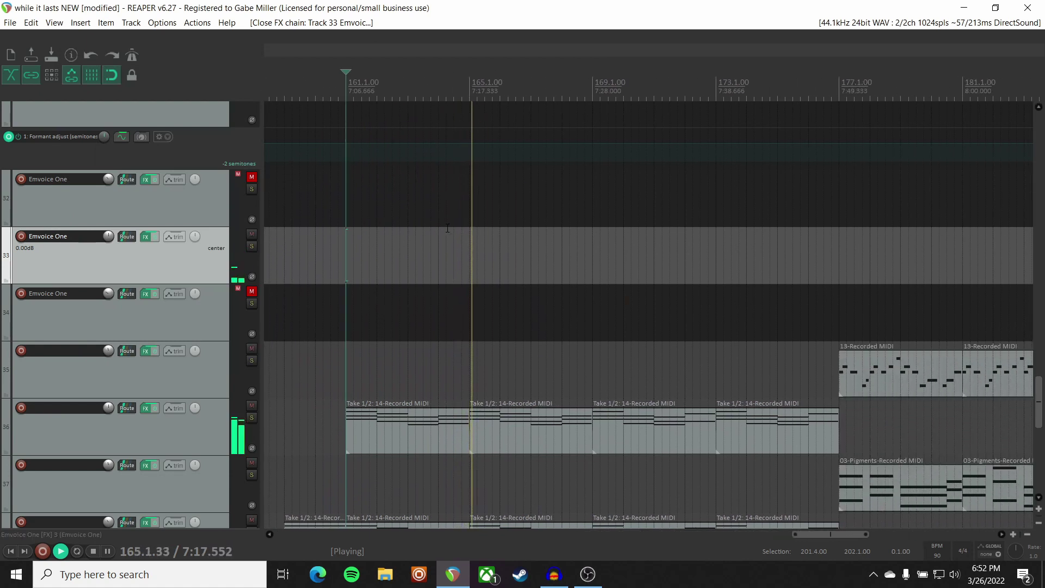
scroll(448, 228, "right", 1)
scroll(448, 228, "left", 1)
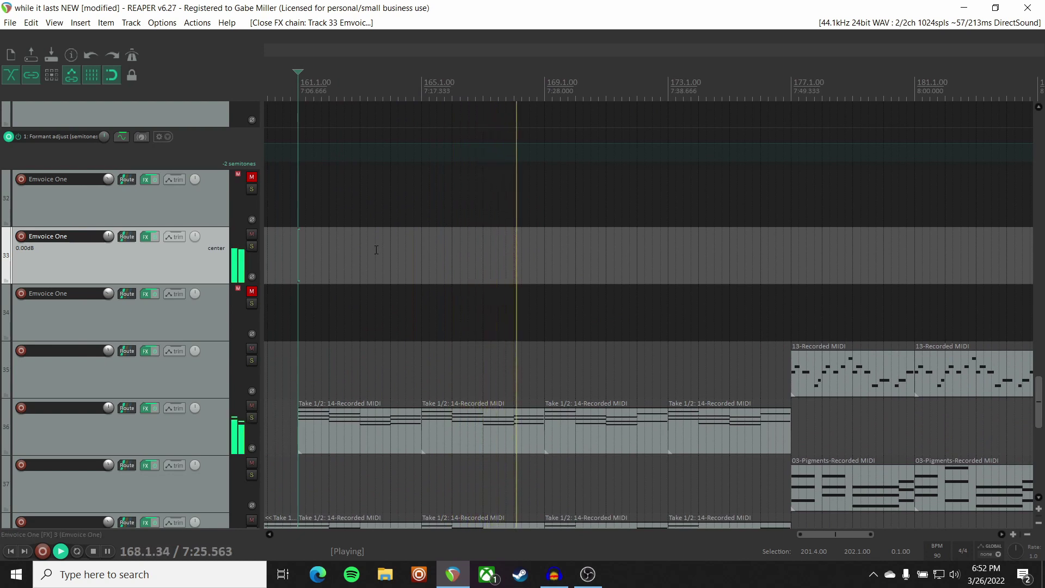
key("space")
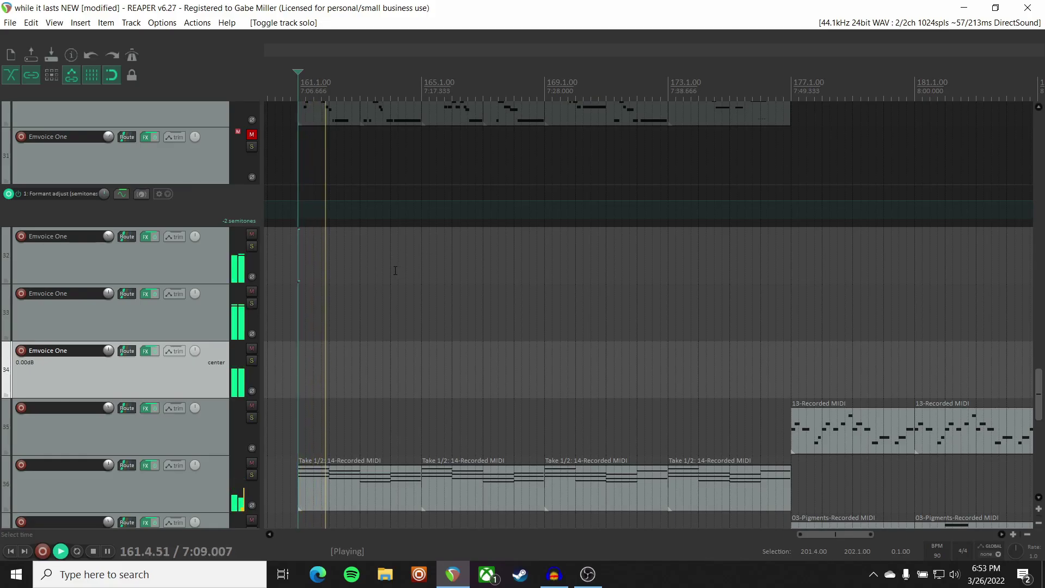
mouse_move(108, 350)
left_mouse_down()
mouse_move(108, 335)
mouse_move(109, 353)
left_mouse_up()
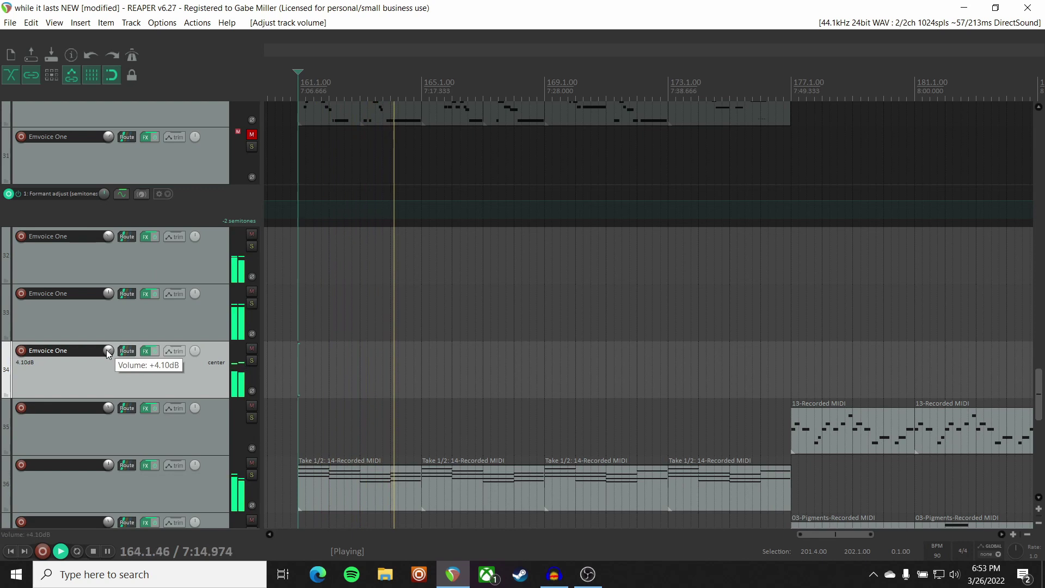
key("space")
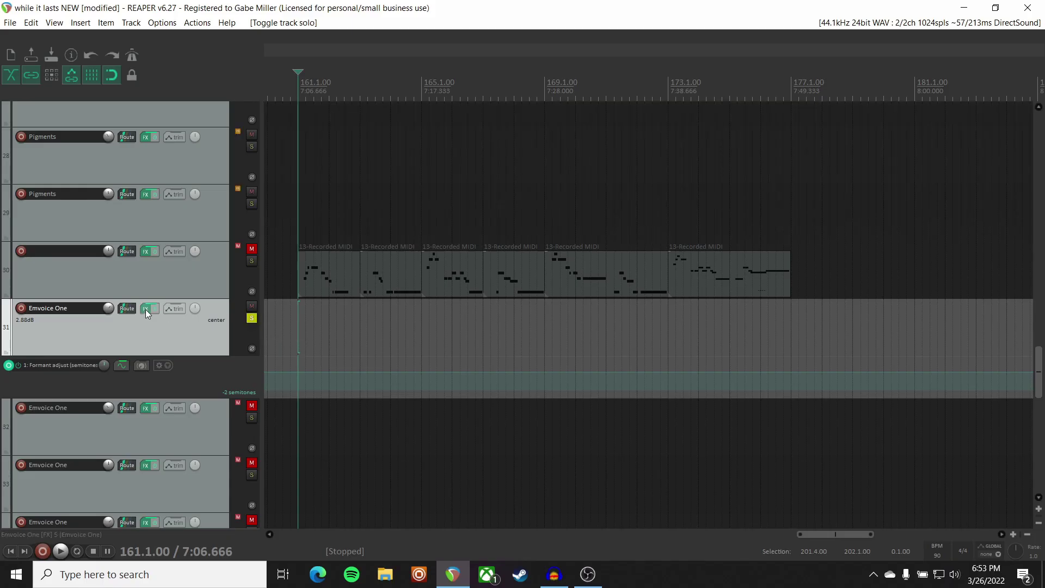
- Open track 31's FX chain showing Emvoice One's Lucy voice and lyric notes
left_click(146, 309)
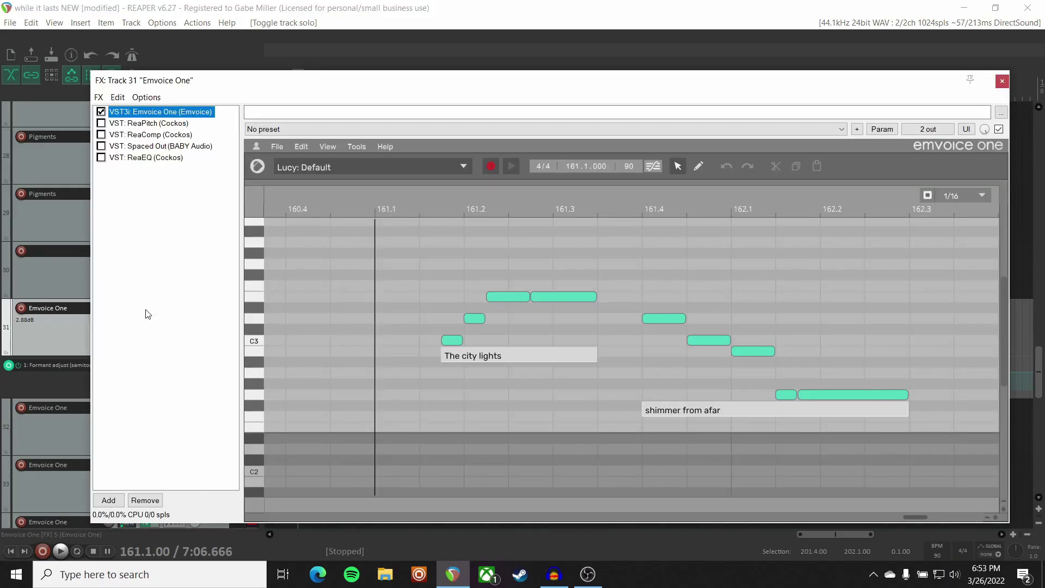
- Audition track 31 and view its ReaPitch settings, then close the chain
key("space")
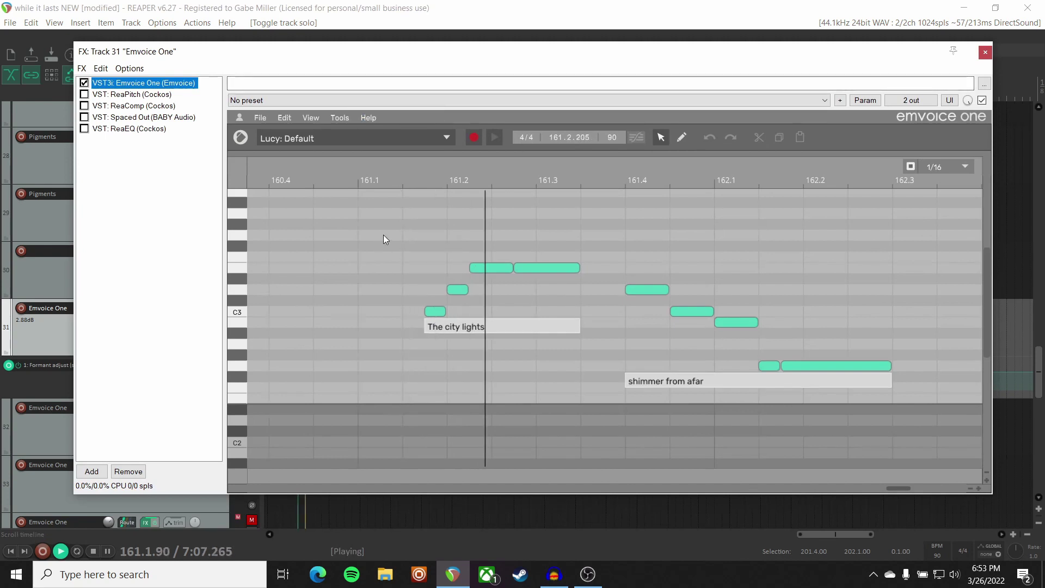
key("space")
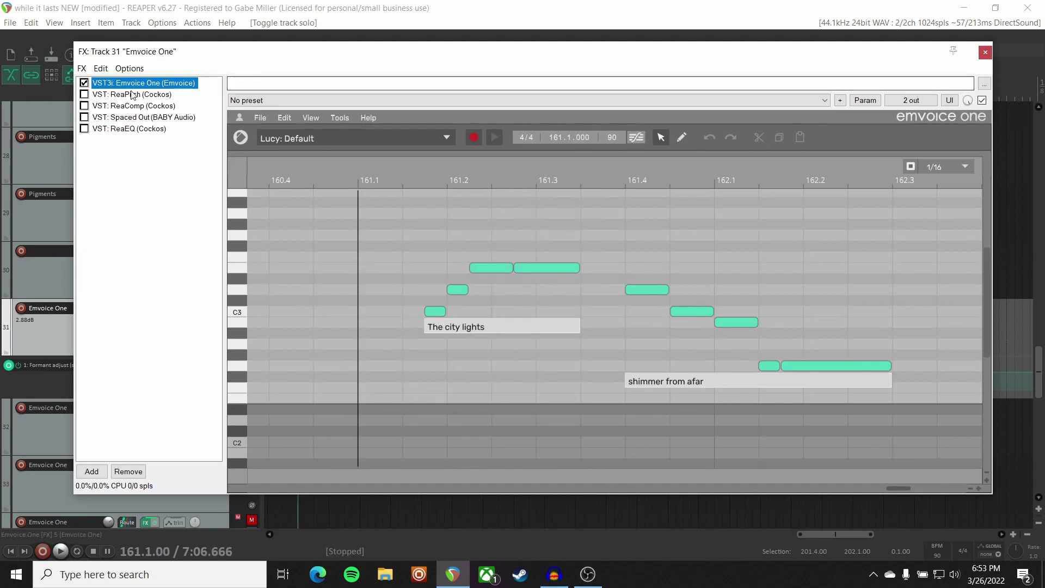
left_click(91, 94)
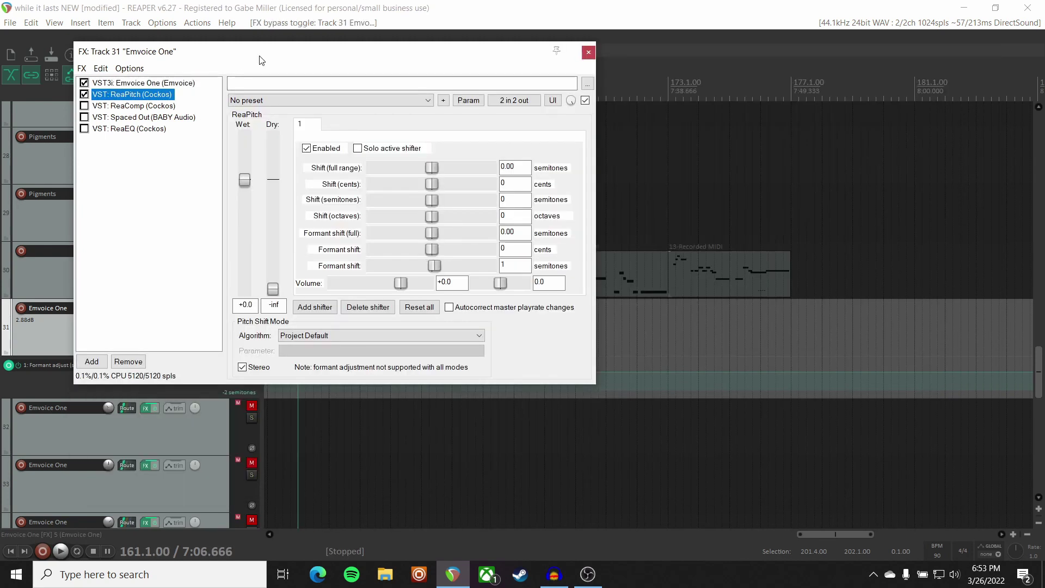
left_click_drag(260, 60, 270, 62)
left_click_drag(352, 61, 377, 73)
scroll(479, 279, "up", 1)
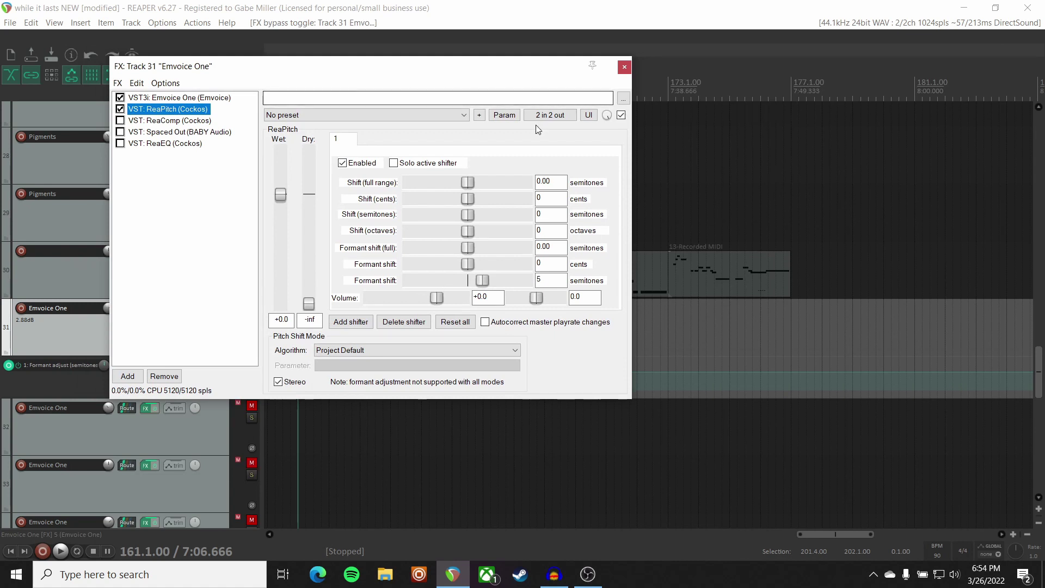
left_click(624, 67)
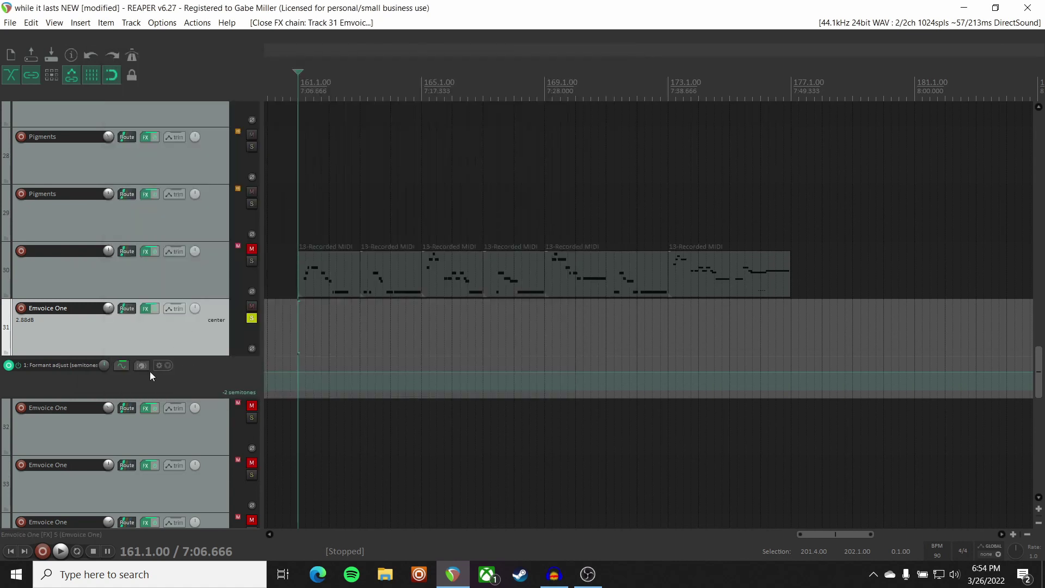
- Inspect the formant shift's sine LFO (0.0492 Hz, 17.4%), then reopen the FX chain
left_click(122, 366)
left_click_drag(122, 25, 337, 138)
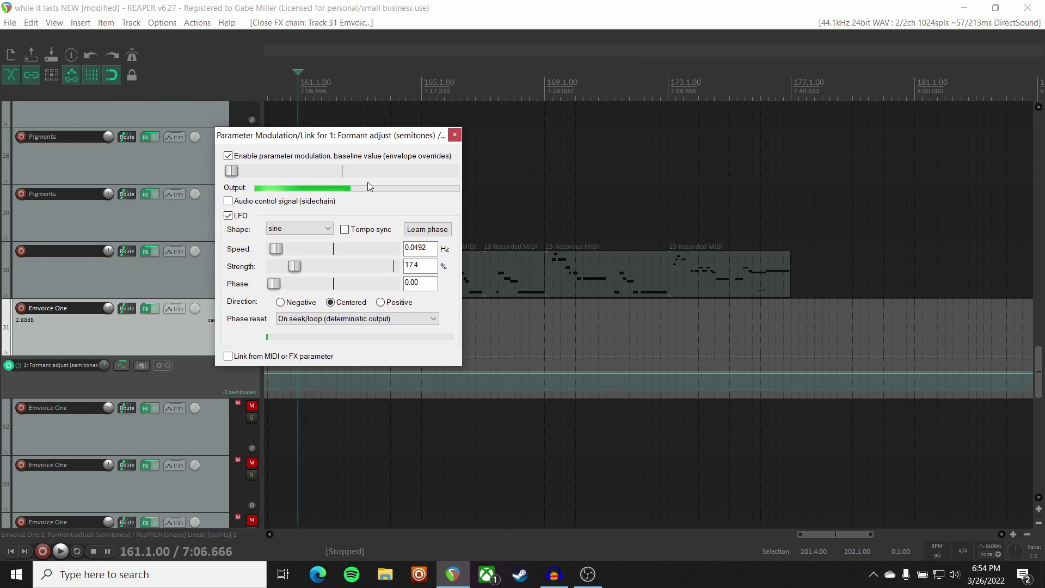
left_click(455, 135)
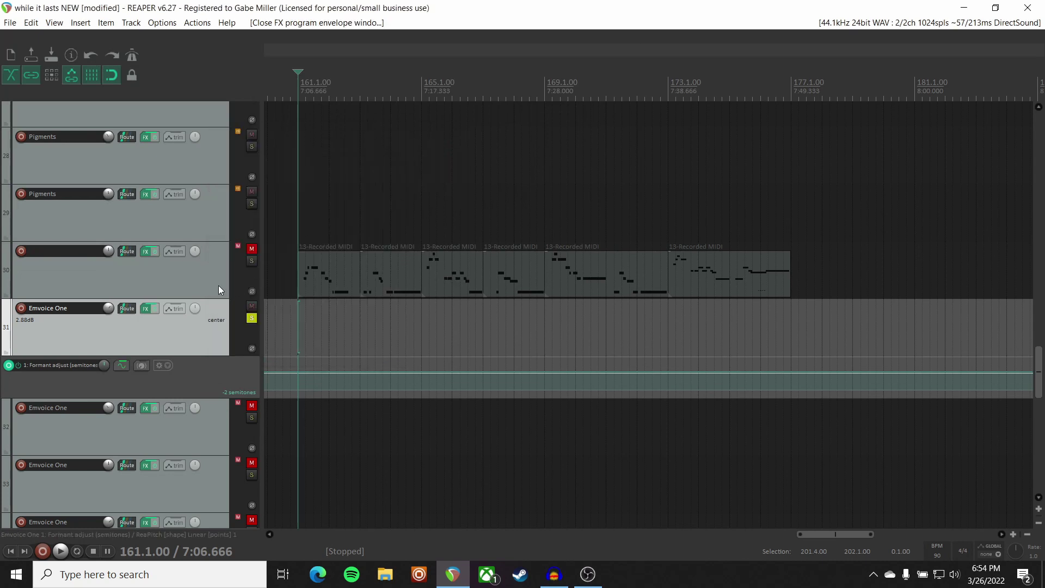
left_click(145, 308)
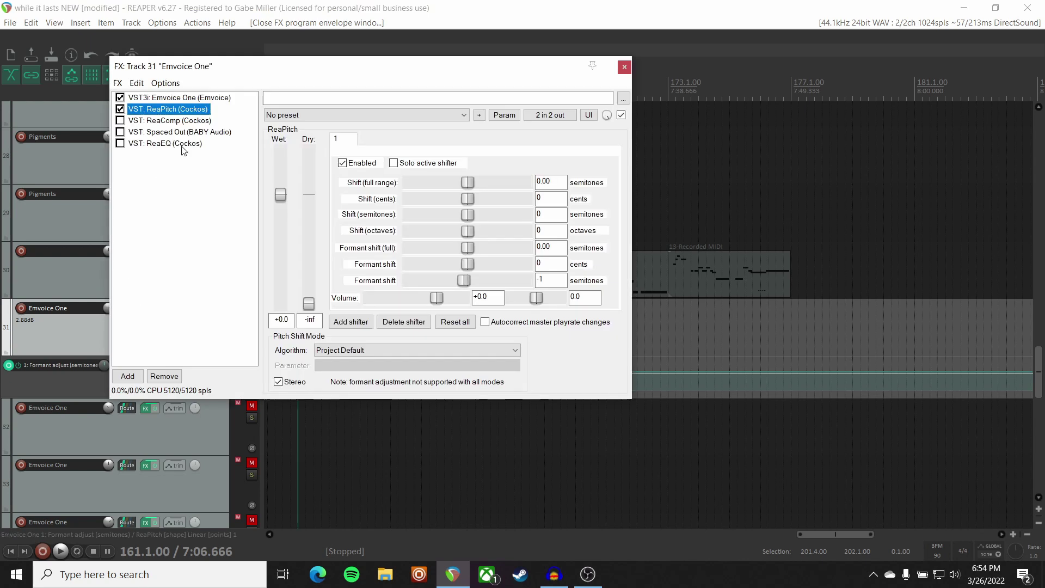
- Bring up Spaced Out in track 31's FX chain, preview it in playback, then close the chain
left_click_drag(319, 78, 313, 97)
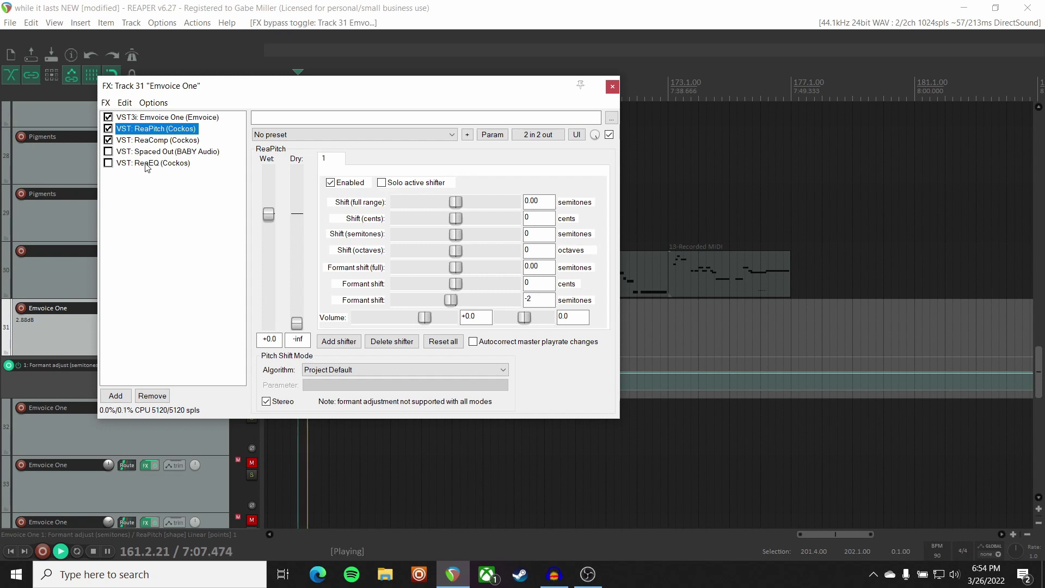
left_click(120, 152)
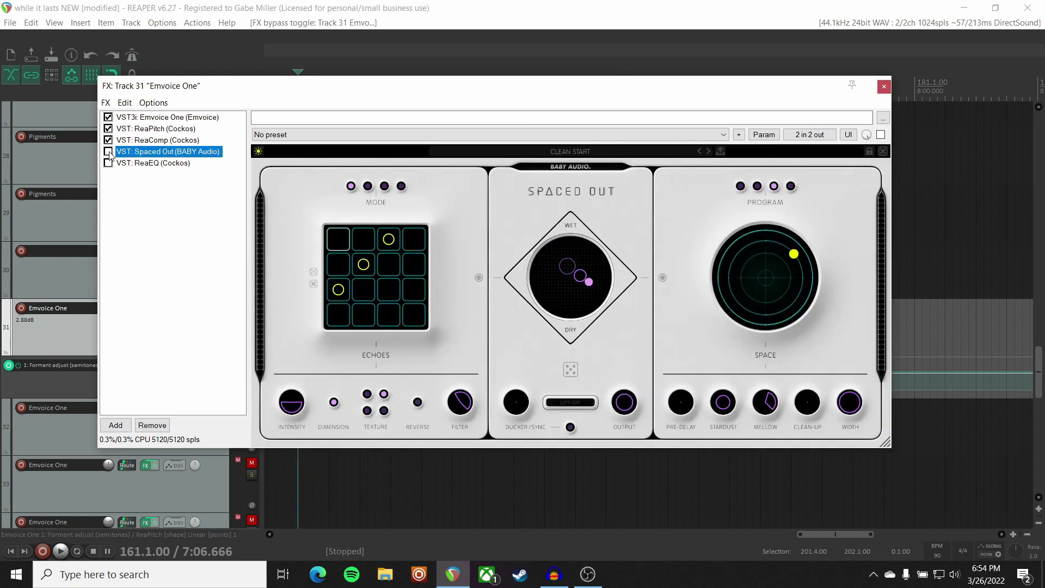
left_click_drag(382, 91, 354, 107)
key("space")
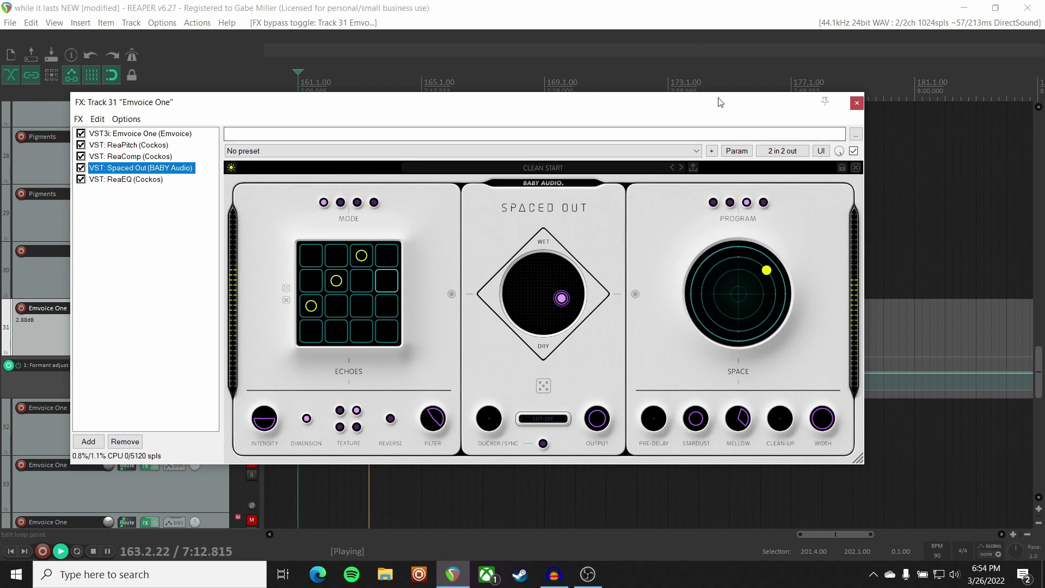
left_click(857, 103)
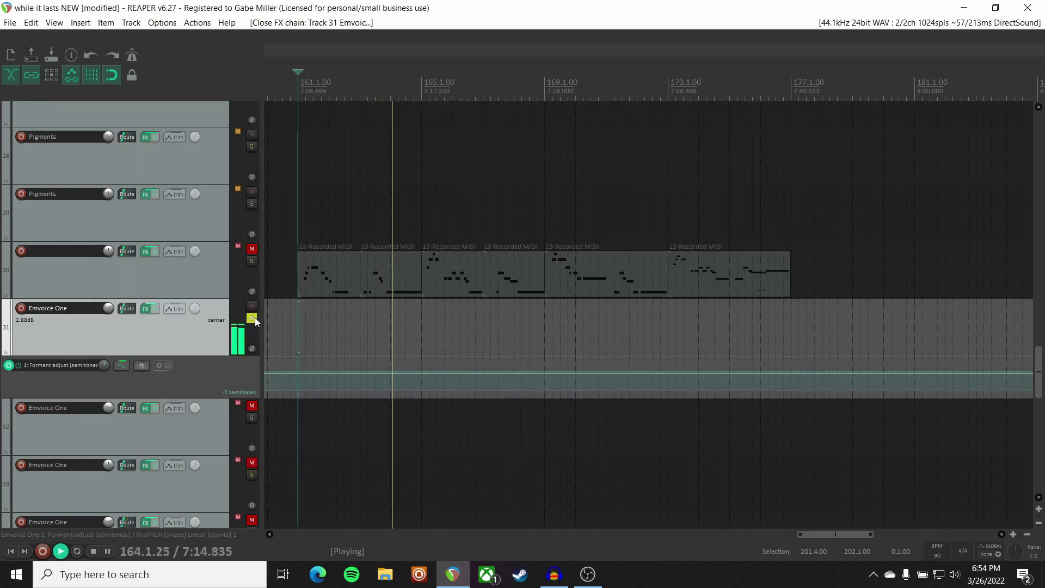
- Unsolo track 31 and replay from bar 161 to hear the mix without it
key("space")
left_click(252, 318)
key("space")
scroll(143, 309, "down", 5)
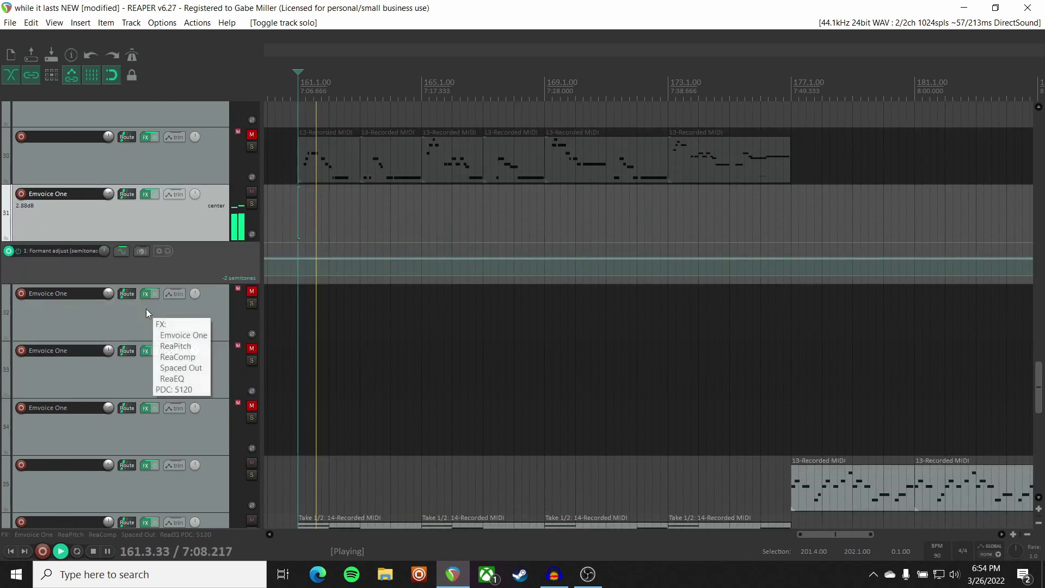
scroll(146, 311, "up", 5)
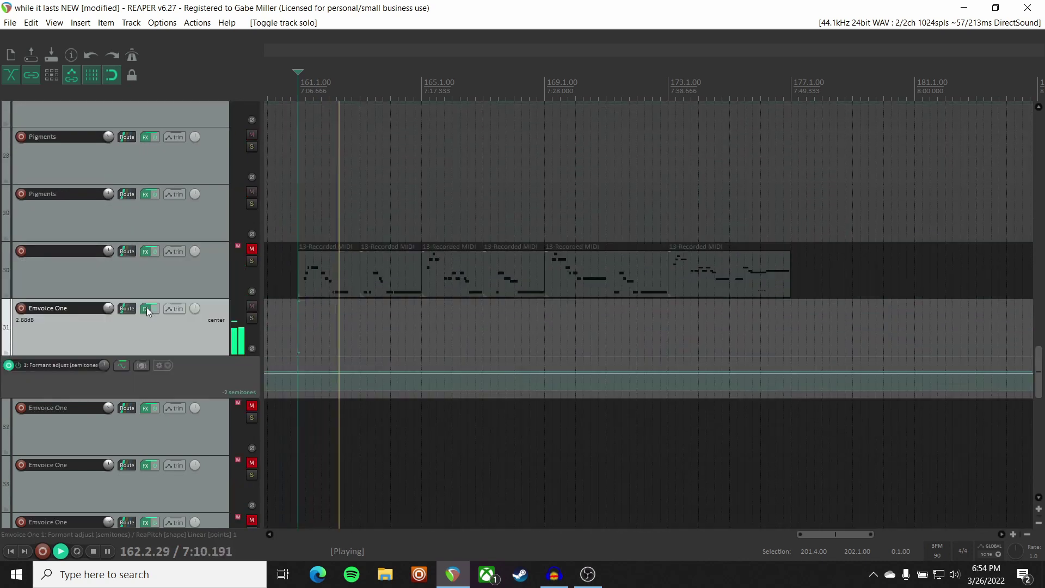
key("space")
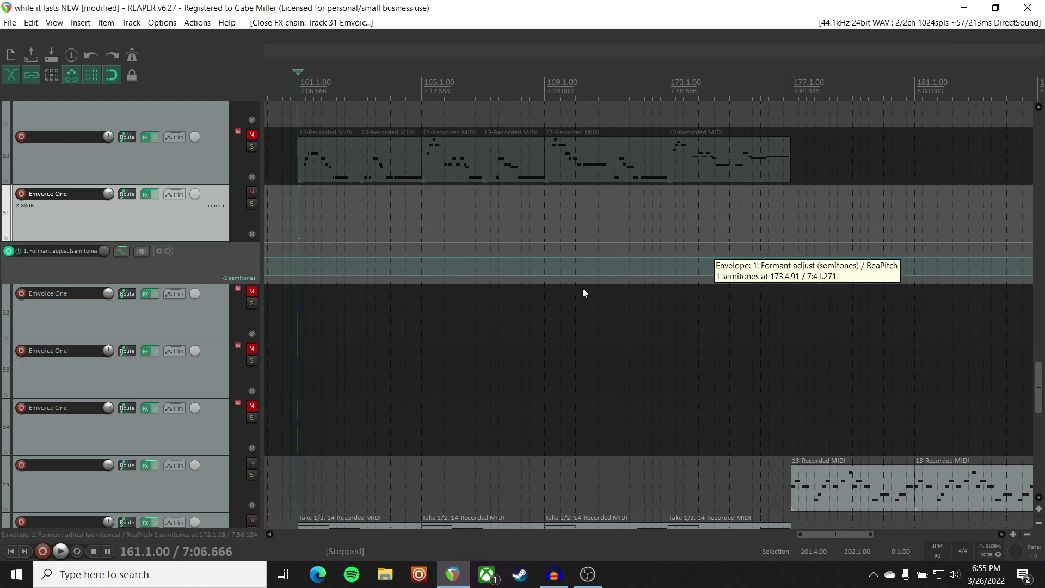
- Solo track 30's '13-Recorded MIDI' part and audition it on its own
left_click(187, 165)
left_click(251, 146)
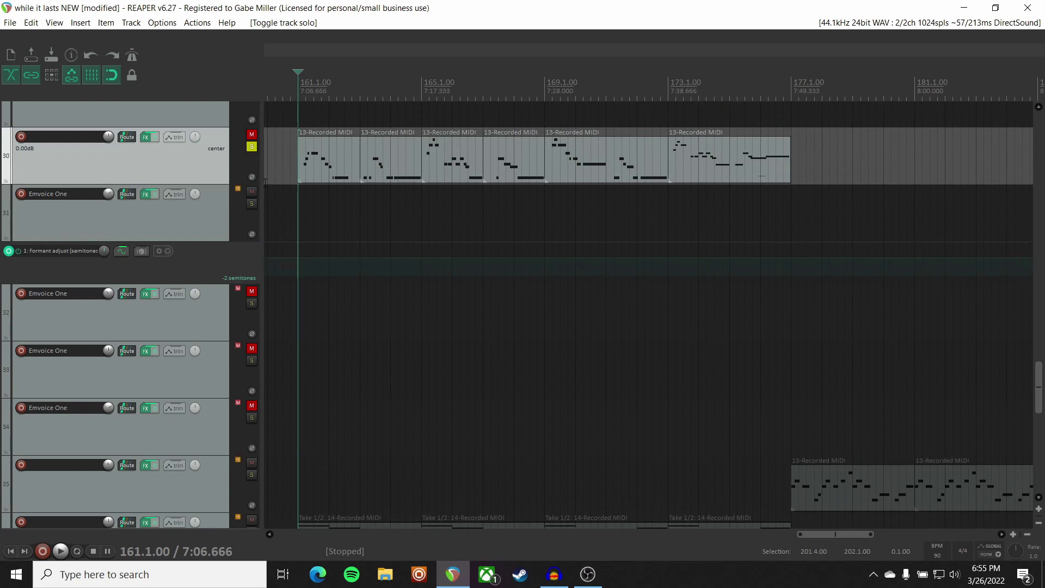
scroll(390, 156, "up", 3)
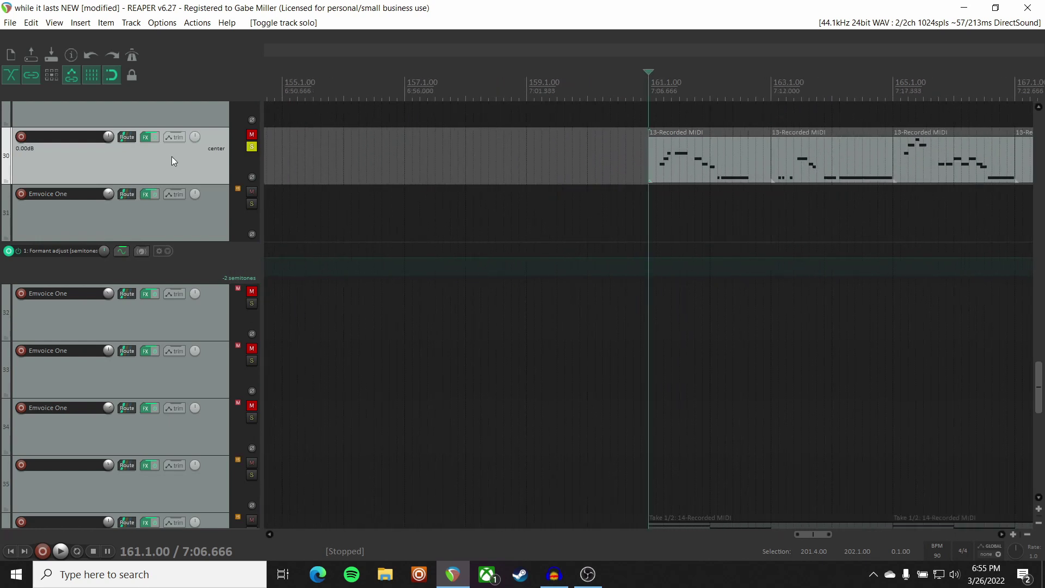
scroll(414, 158, "right", 3)
key("space")
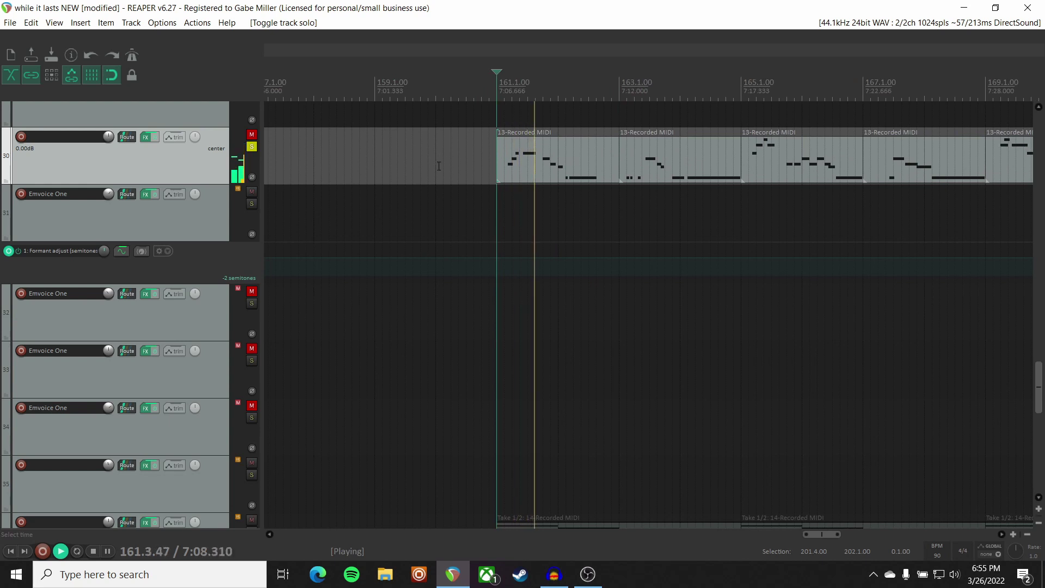
scroll(439, 166, "right", 3)
key("space")
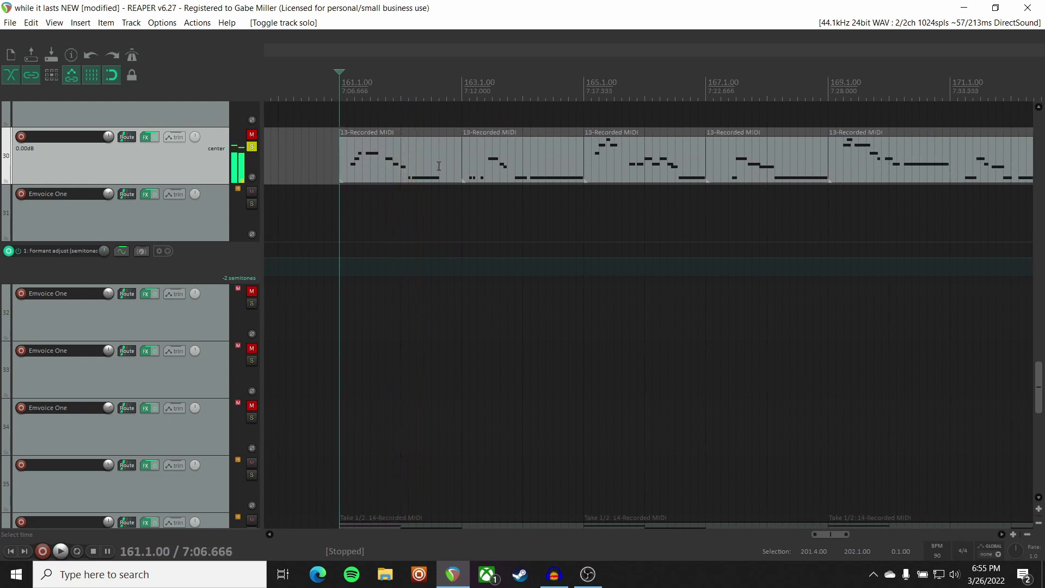